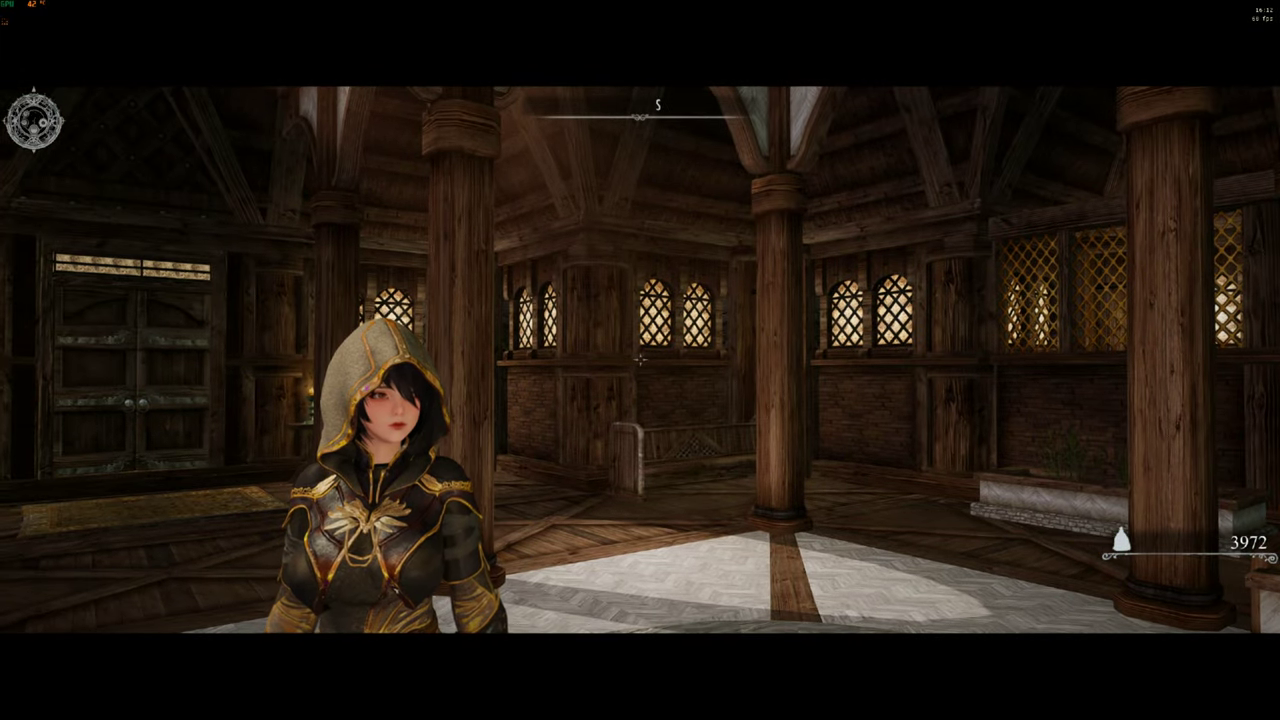
- Drop the Paragon Sparrow Rogue Gauntlets from the inventory and inspect their ground object on the floor
key("Tab")
left_click(762, 368)
scroll(318, 447, "down", 3)
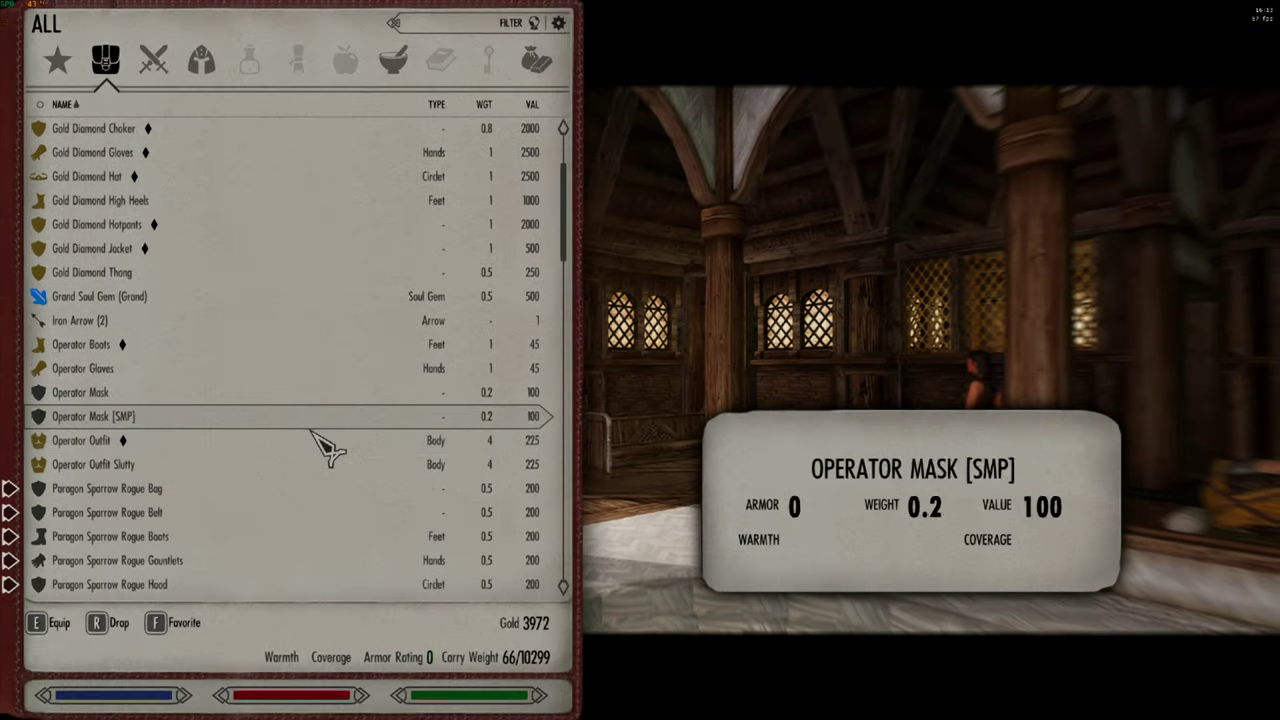
scroll(214, 428, "down", 4)
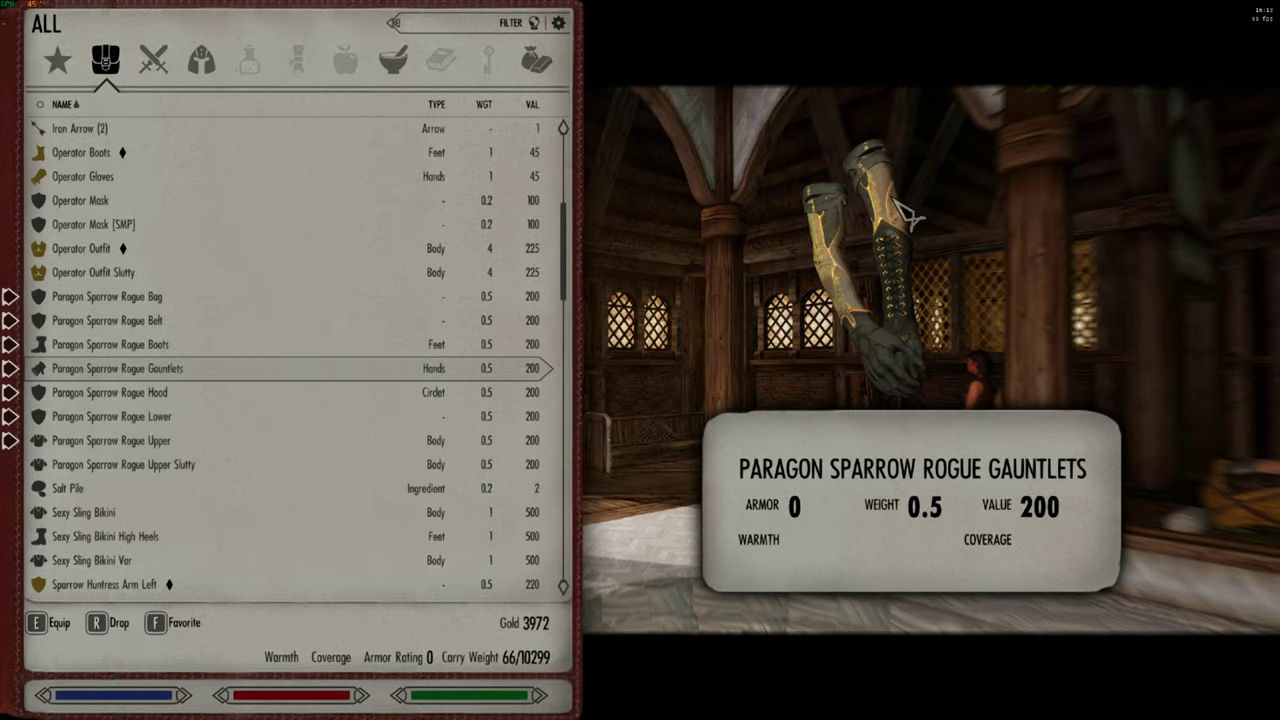
key("r")
key("Tab")
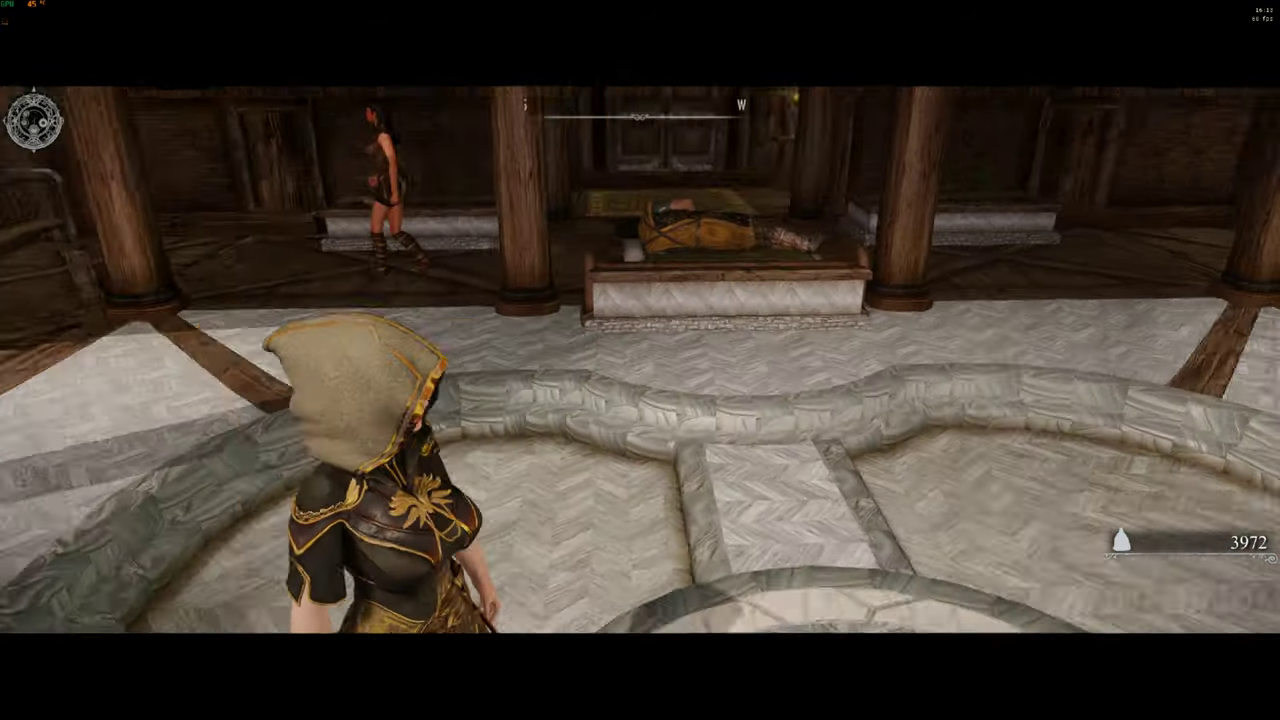
key("f")
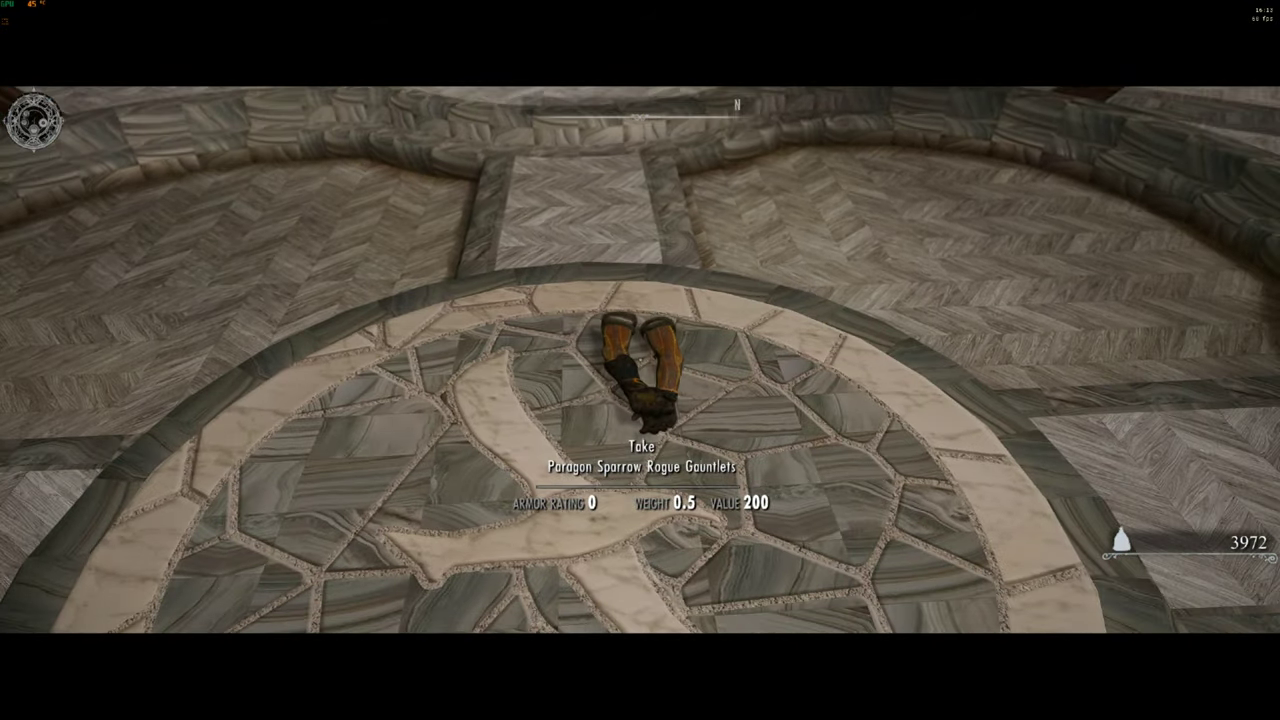
- Drop the Paragon Sparrow Rogue Upper beside the gauntlets to compare their ground objects, and reopen the inventory
key("Tab")
left_click(757, 371)
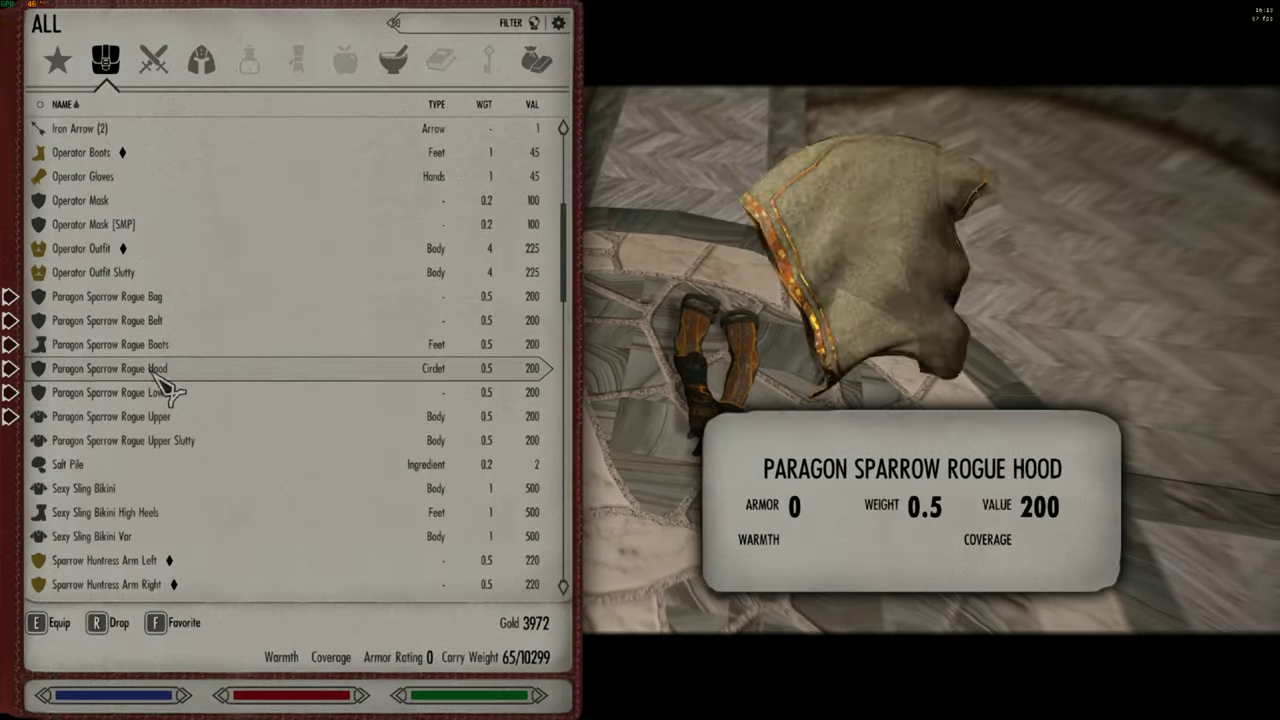
key("r")
key("Tab")
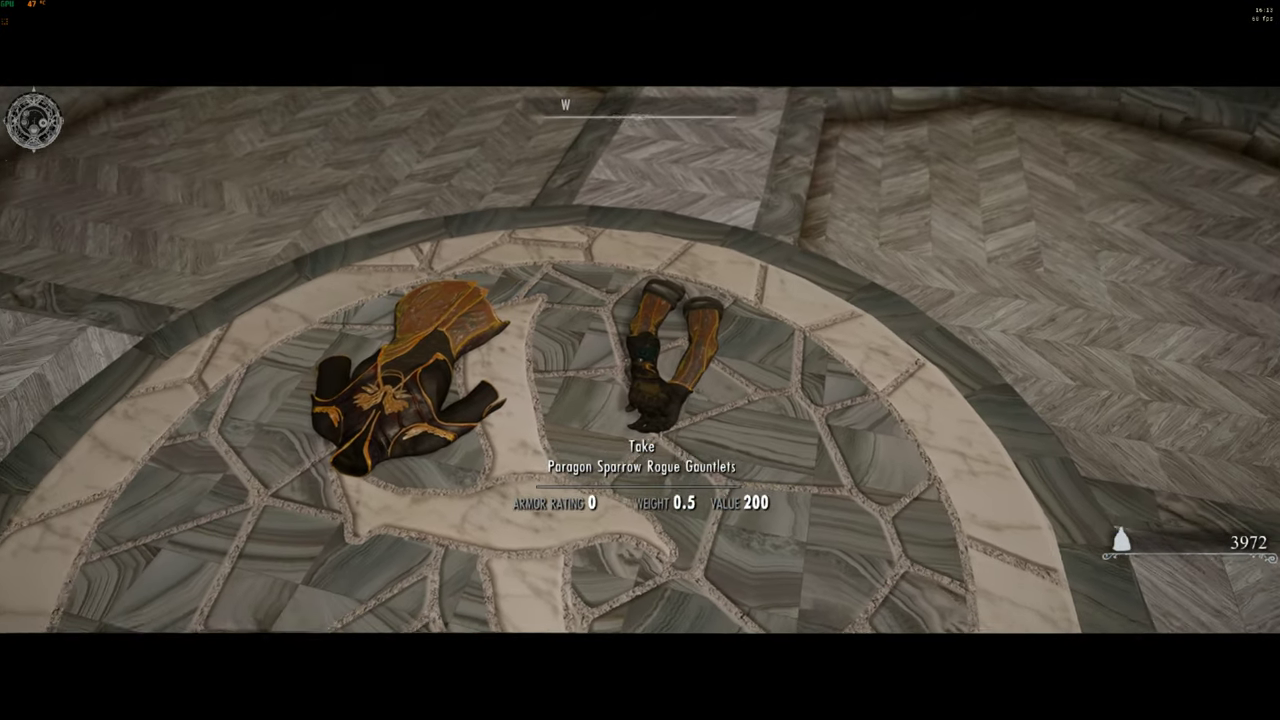
key("Tab")
left_click(720, 370)
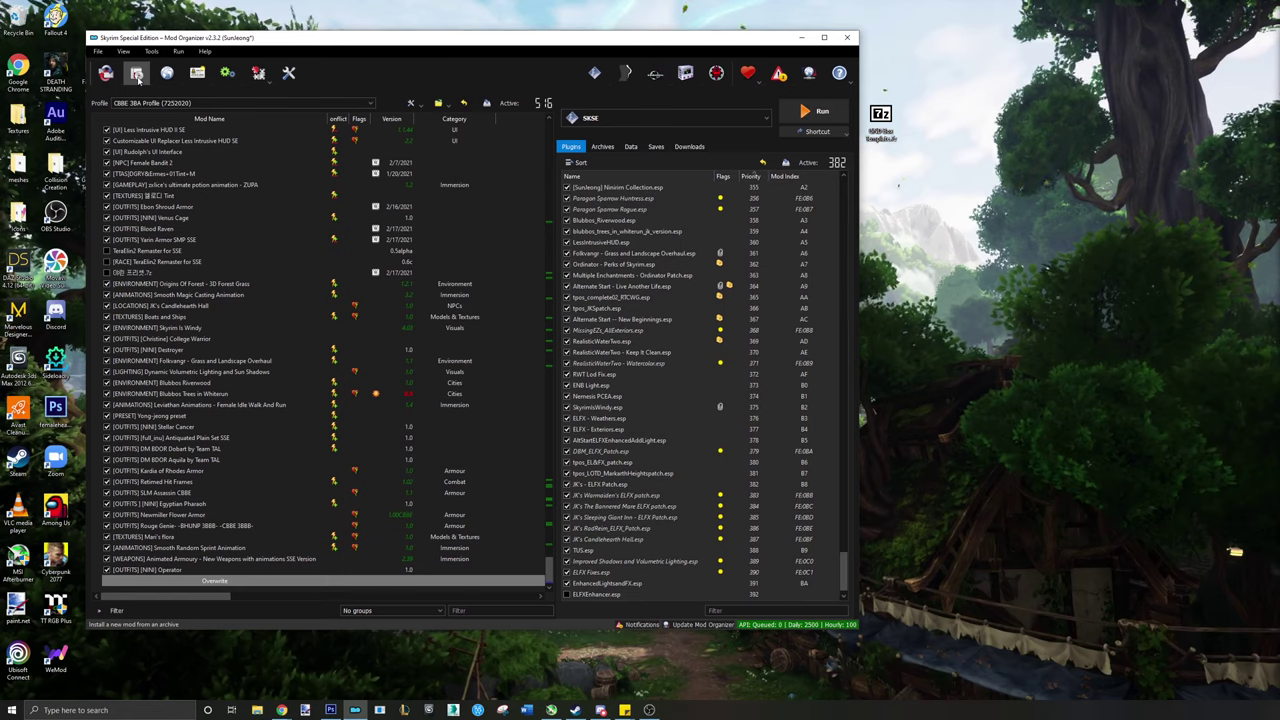
- In Mod Organizer, install GND Box Template.7z from the Desktop as a new mod
left_click(137, 77)
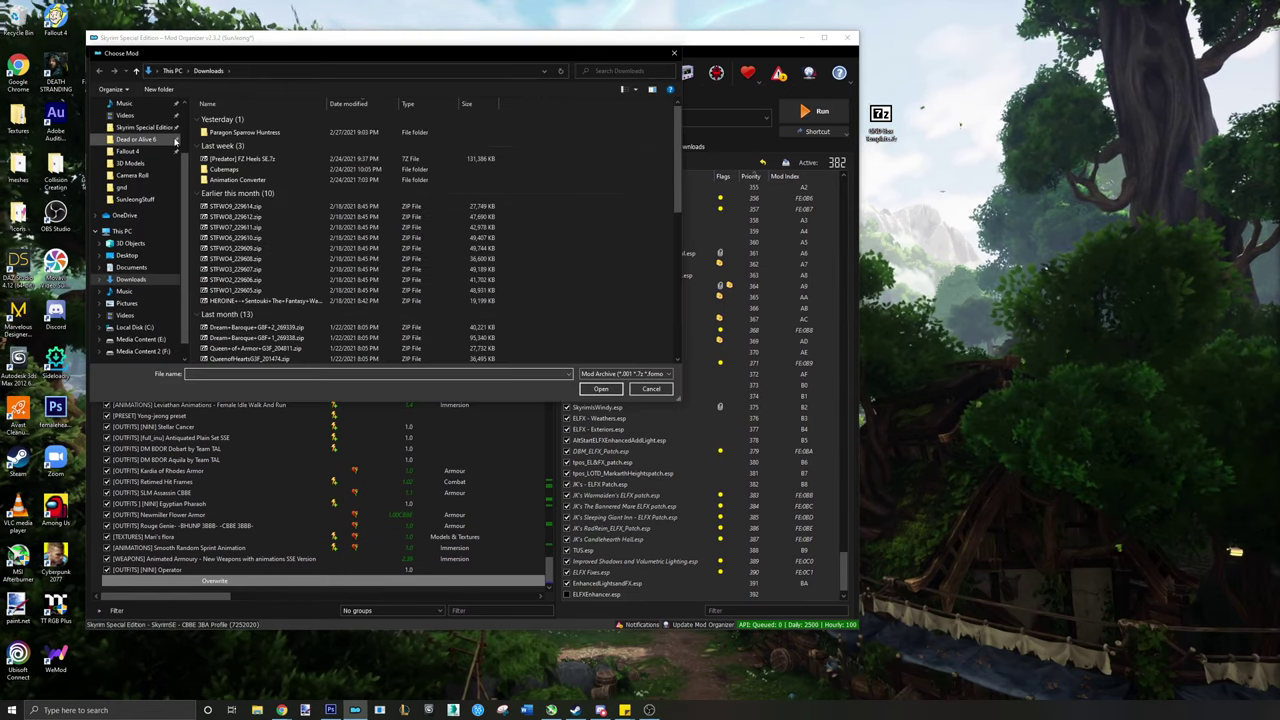
scroll(145, 132, "up", 2)
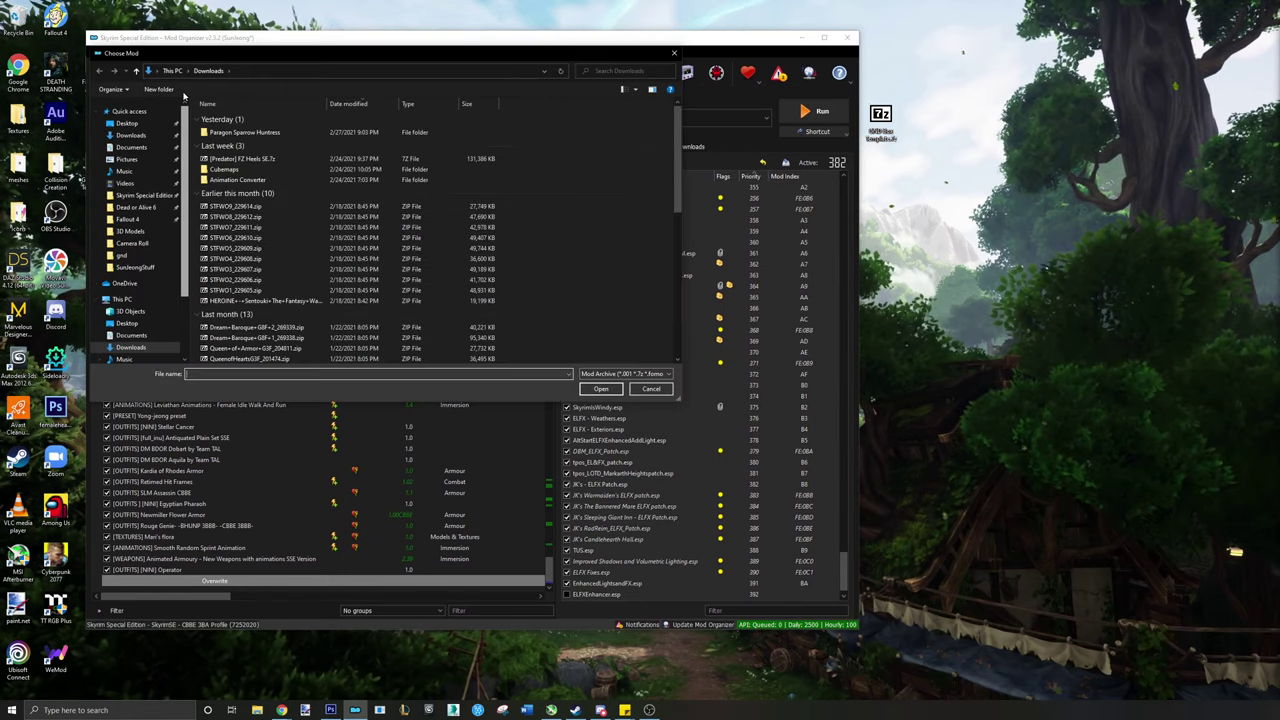
left_click(138, 125)
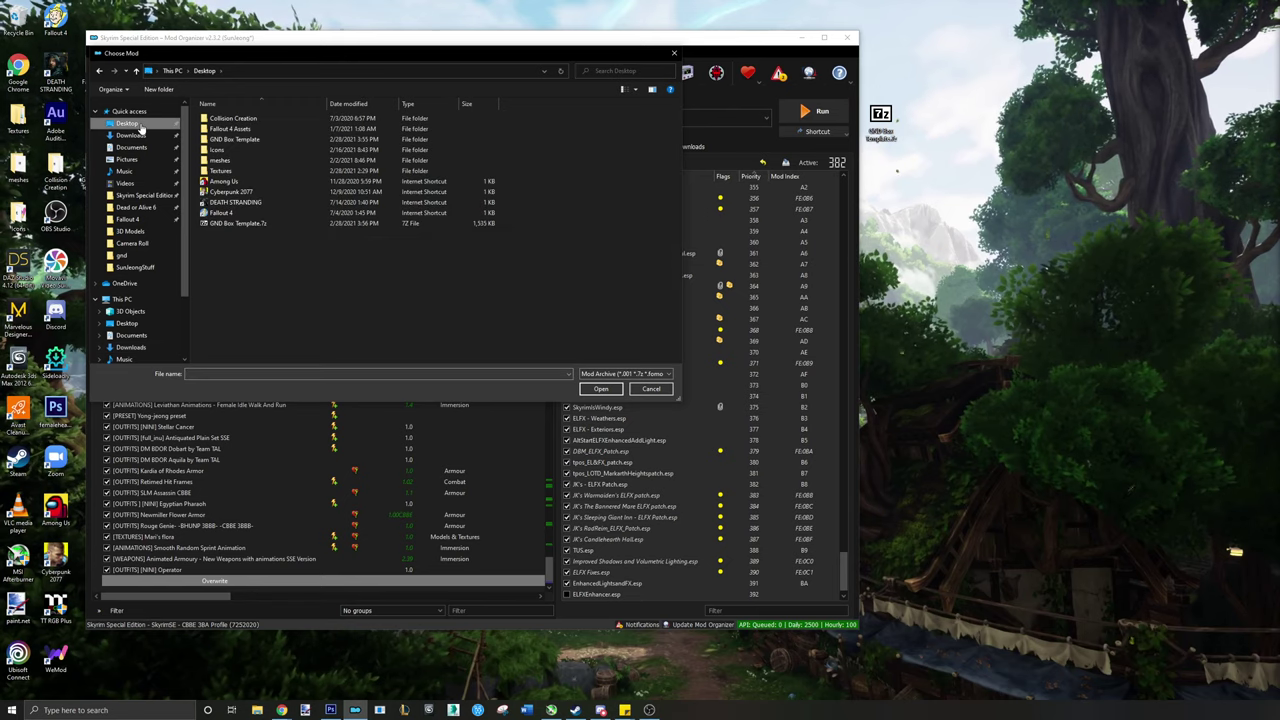
double_click(260, 224)
left_click(527, 348)
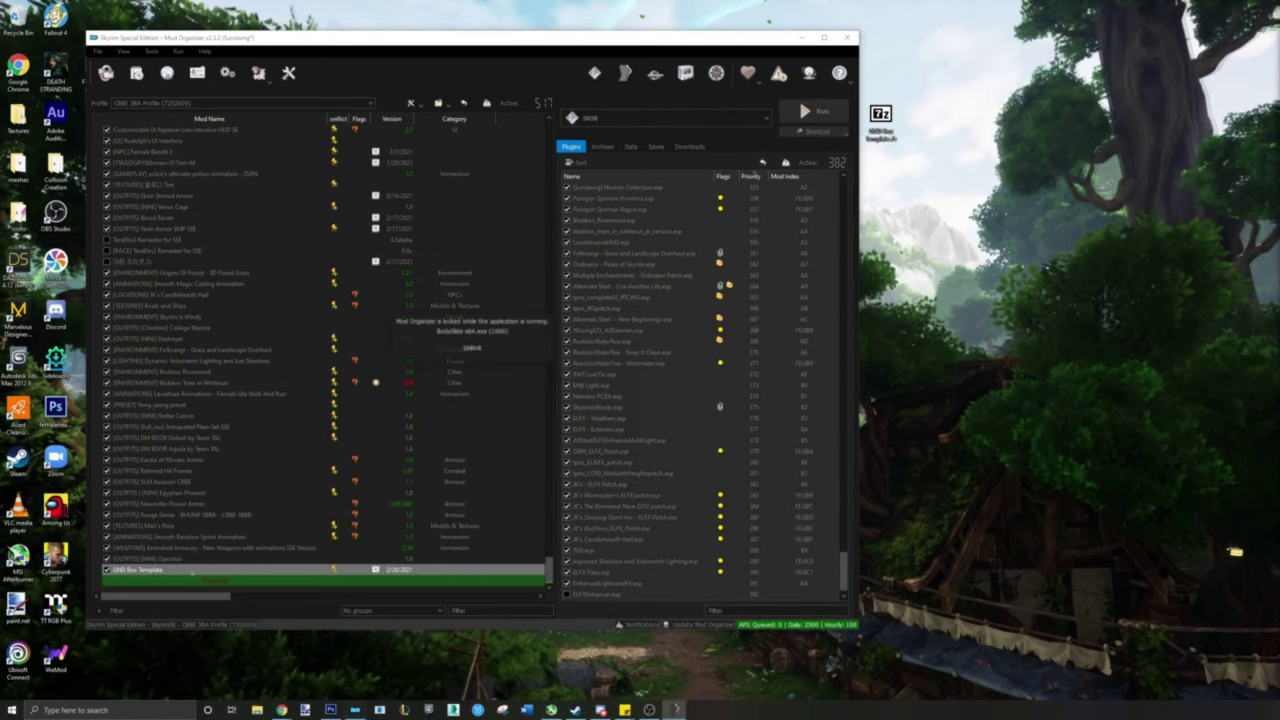
- Launch Outfit Studio from BodySlide and make its window fill the screen
left_click_drag(365, 56, 309, 13)
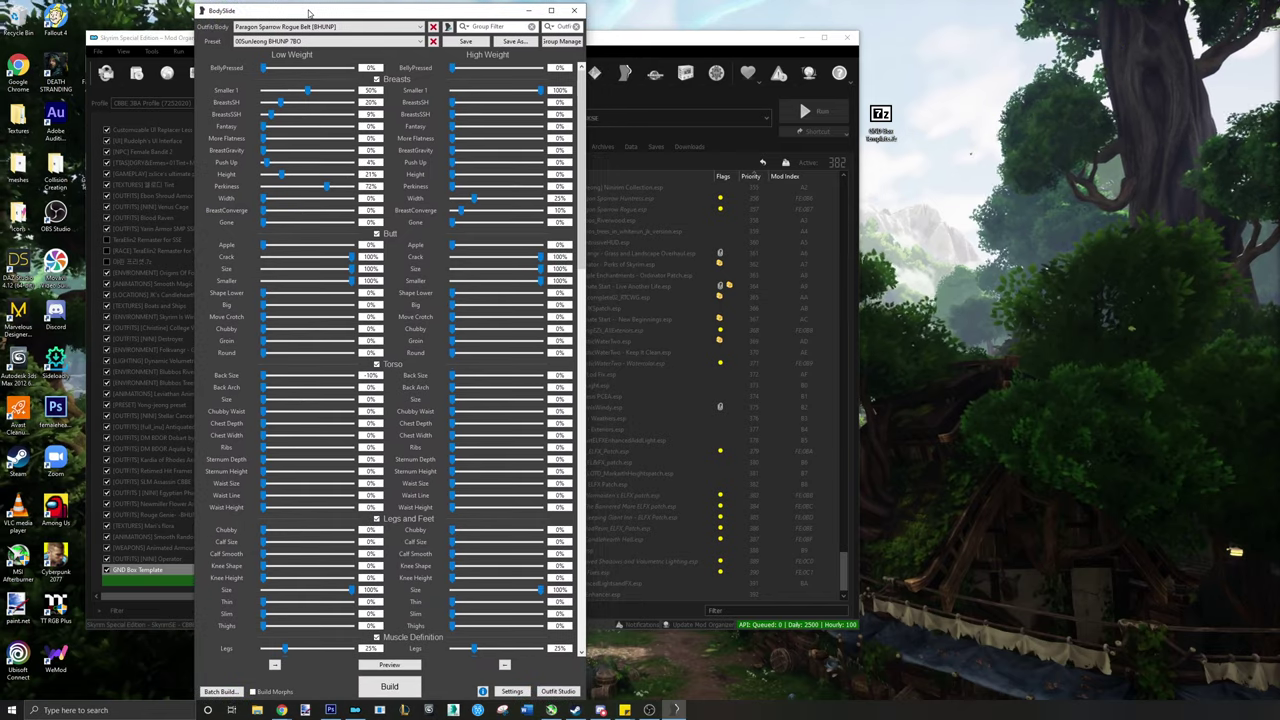
left_click(557, 691)
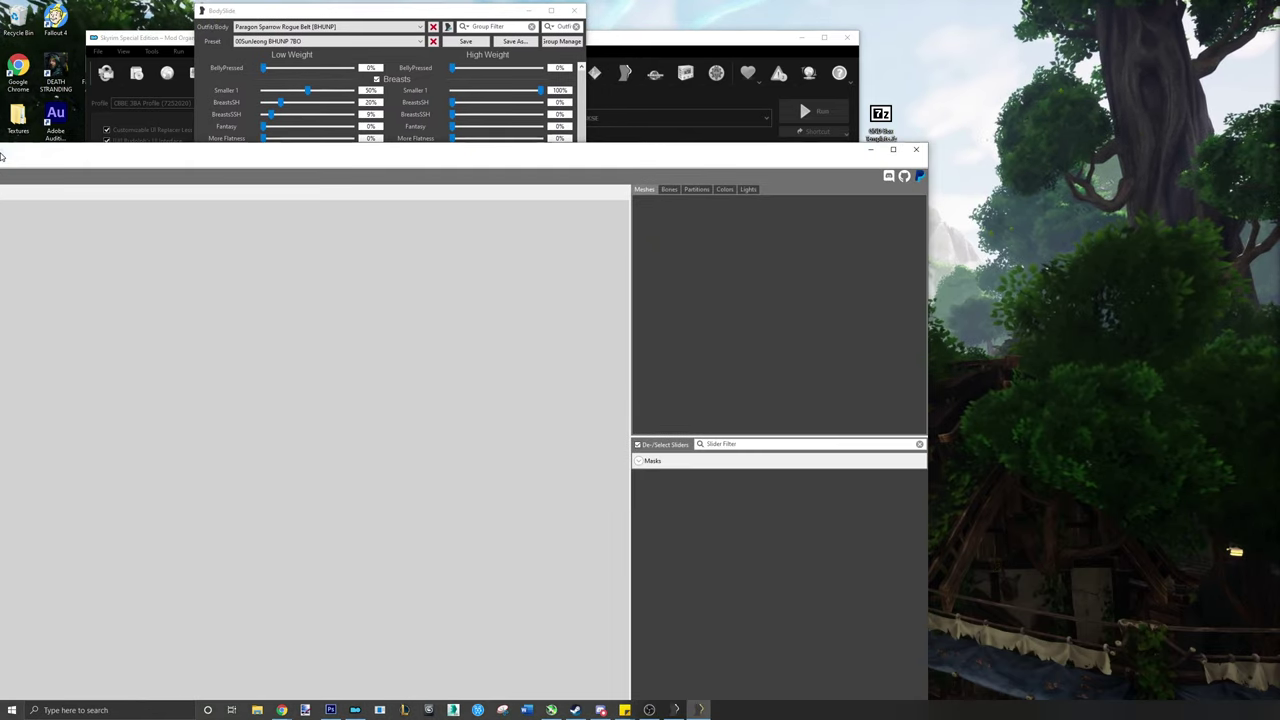
left_click_drag(1, 157, 407, 16)
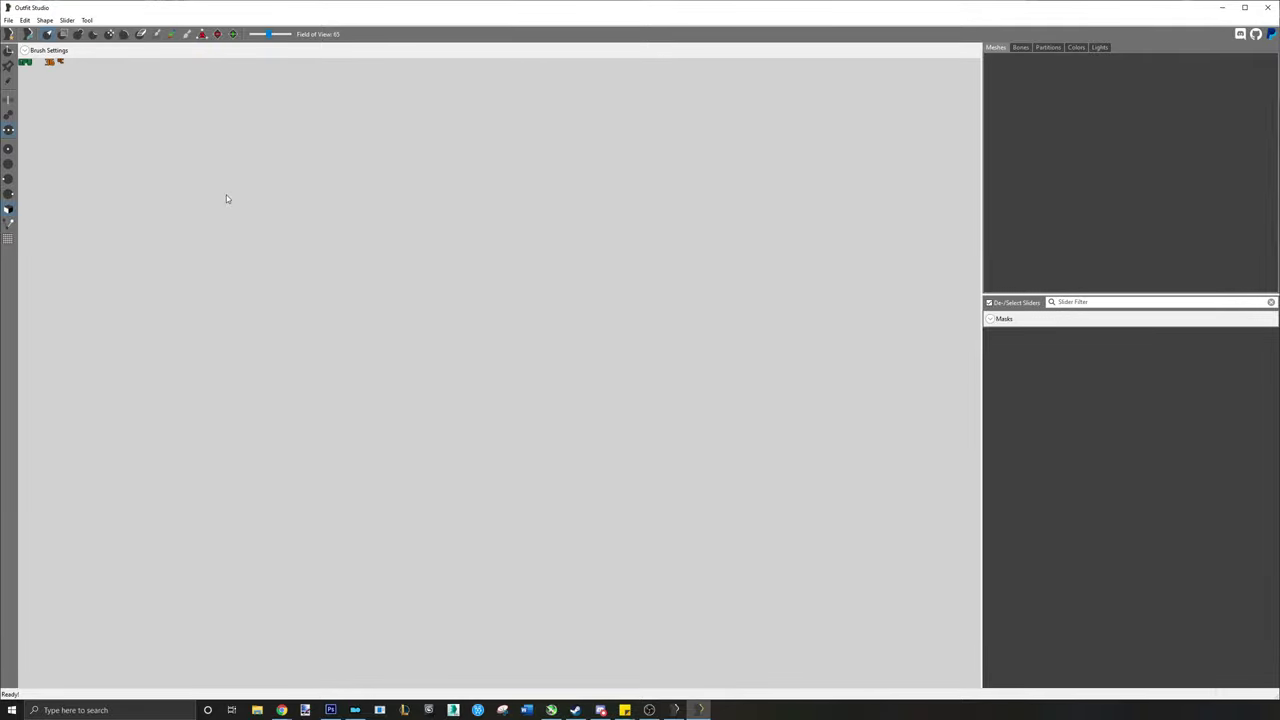
- Import GNDSunBox.nif from the Meshes\SunJeongStuff folder and view the box from above
left_click(8, 20)
mouse_move(76, 131)
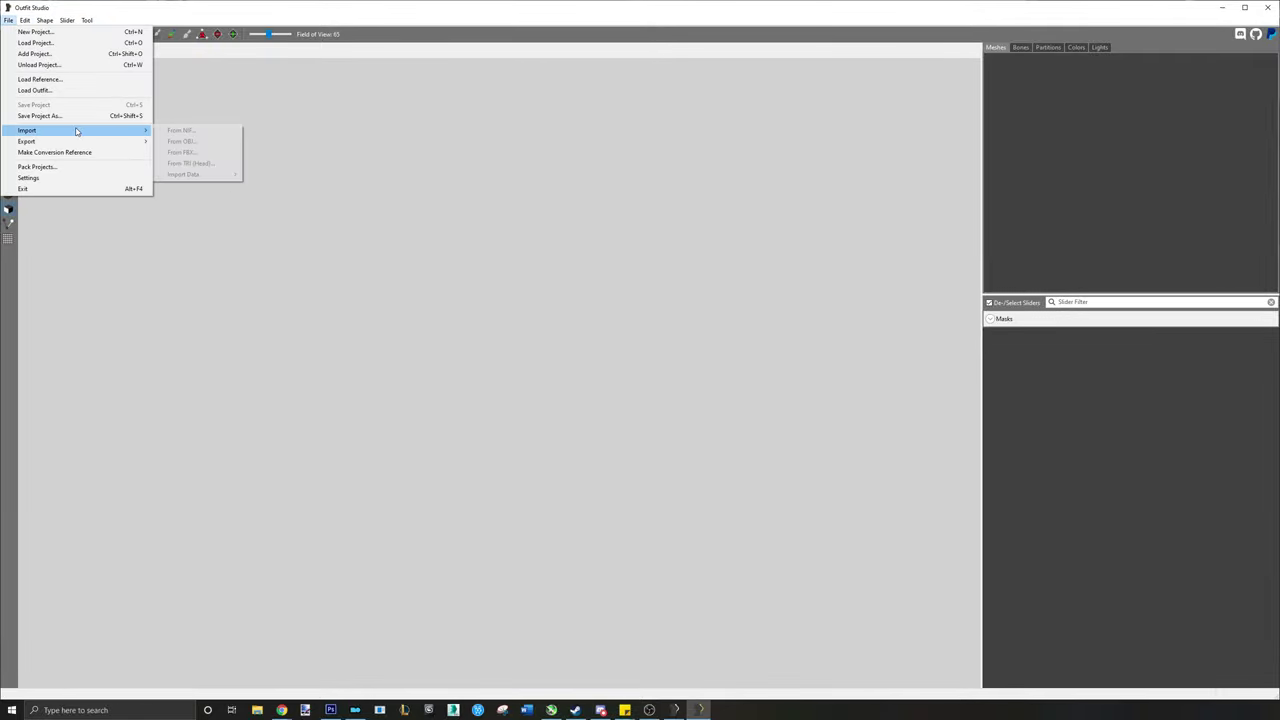
left_click(182, 130)
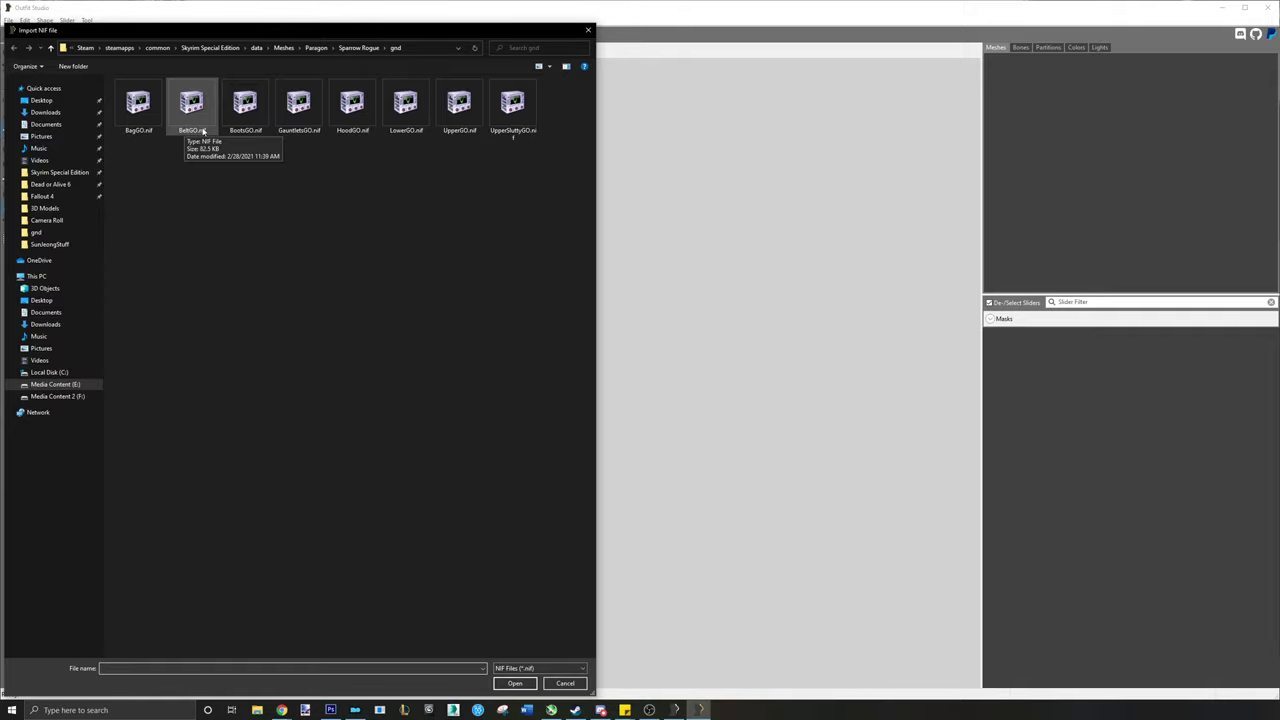
left_click(284, 47)
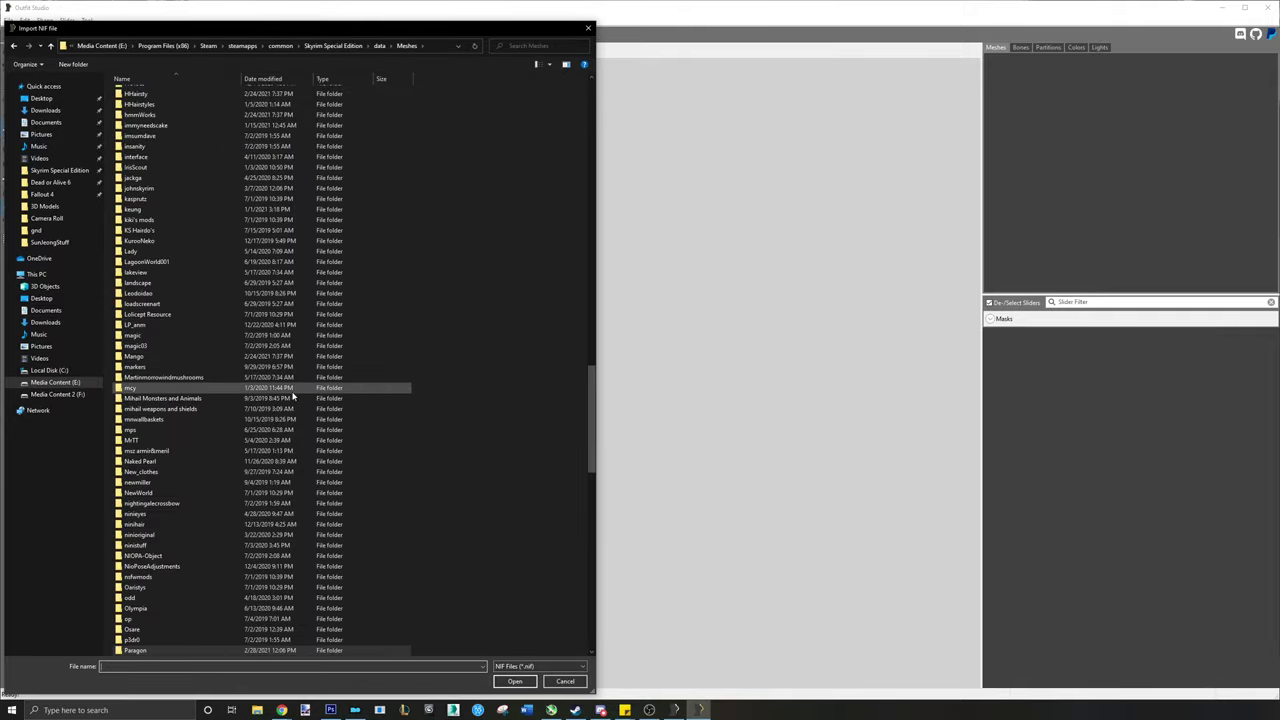
scroll(589, 394, "down", 15)
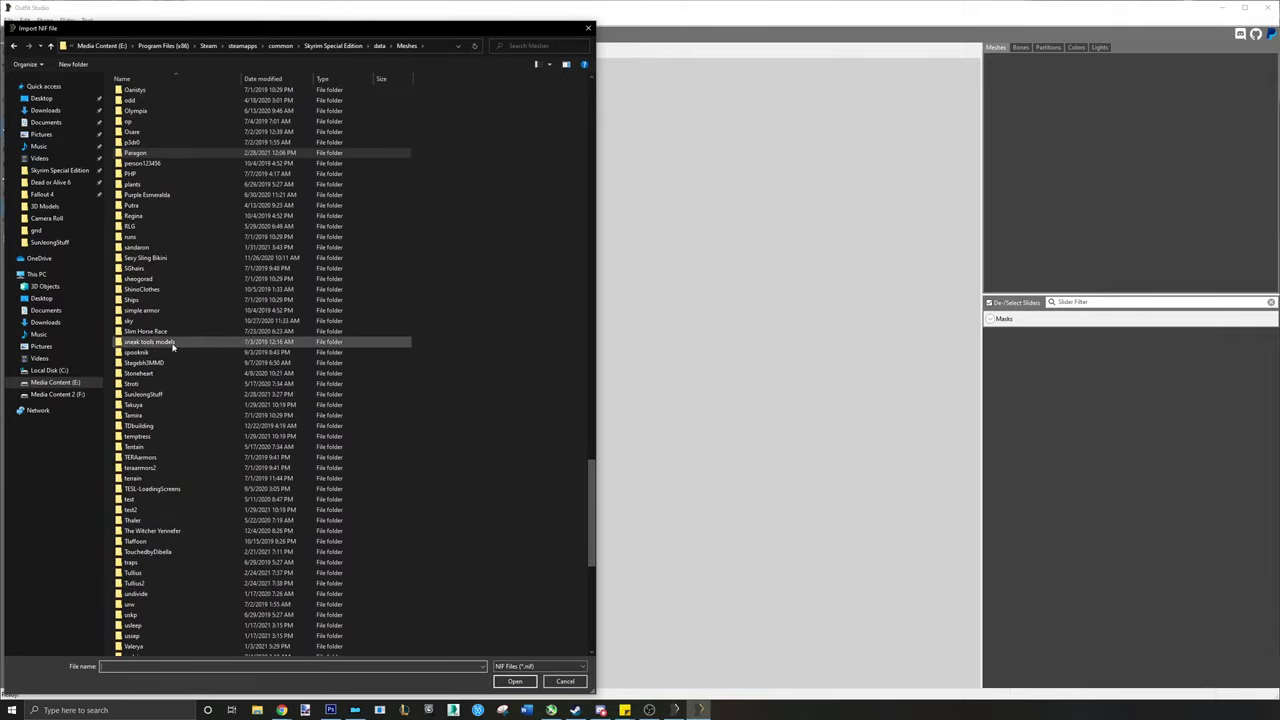
double_click(166, 396)
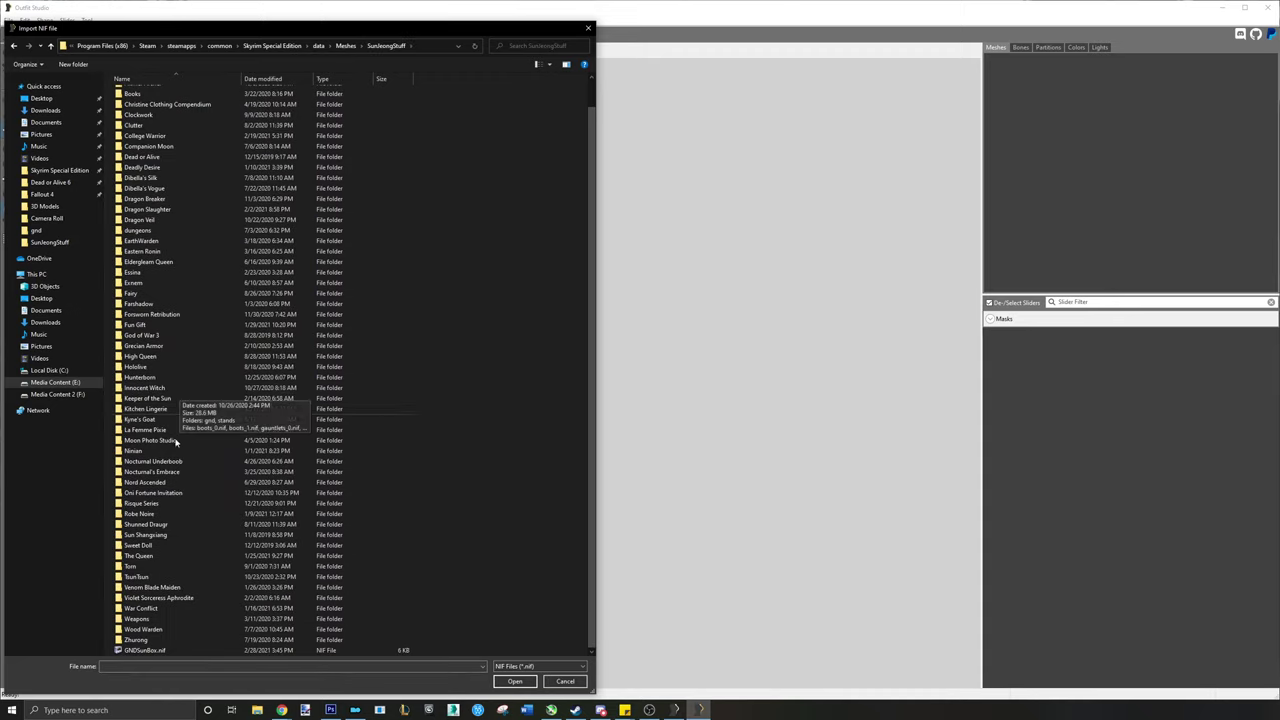
double_click(189, 651)
right_click_drag(548, 488, 366, 606)
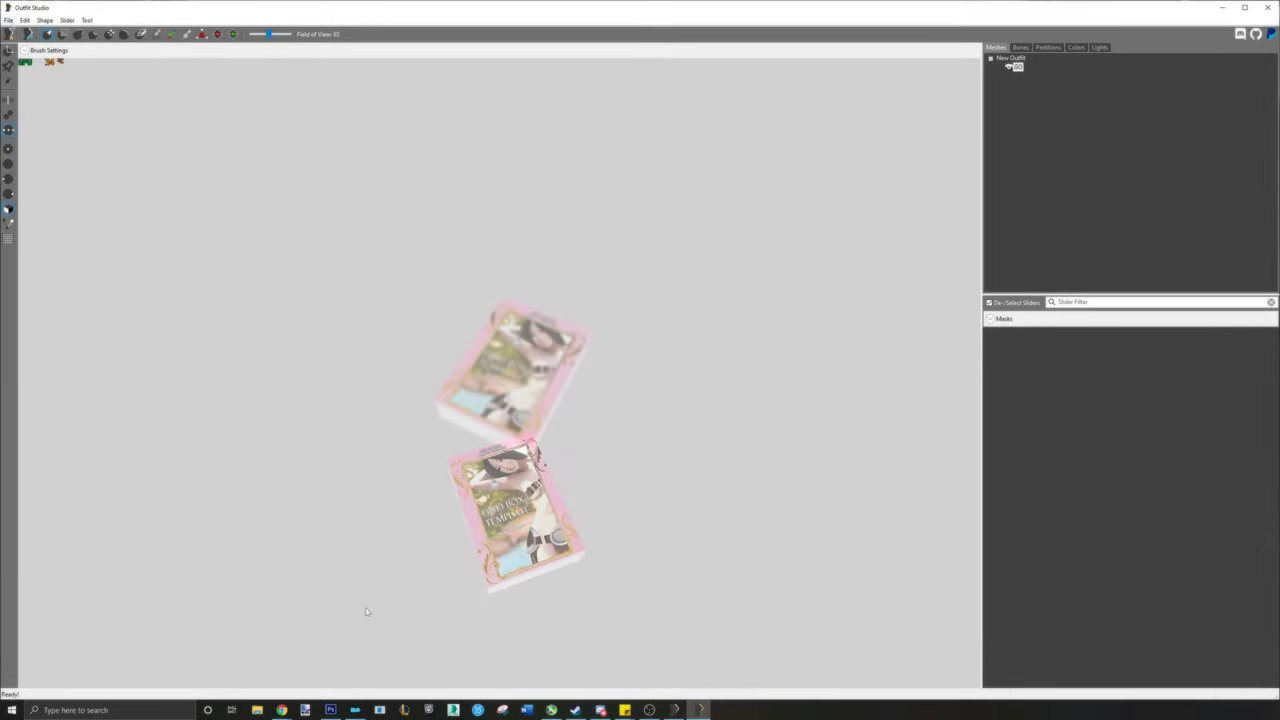
- Add the Paragon Sparrow Rogue Upper outfit from Paragon Sparrow Rogue.osp in BodySlide's SliderSets folder to the current project
left_click(8, 20)
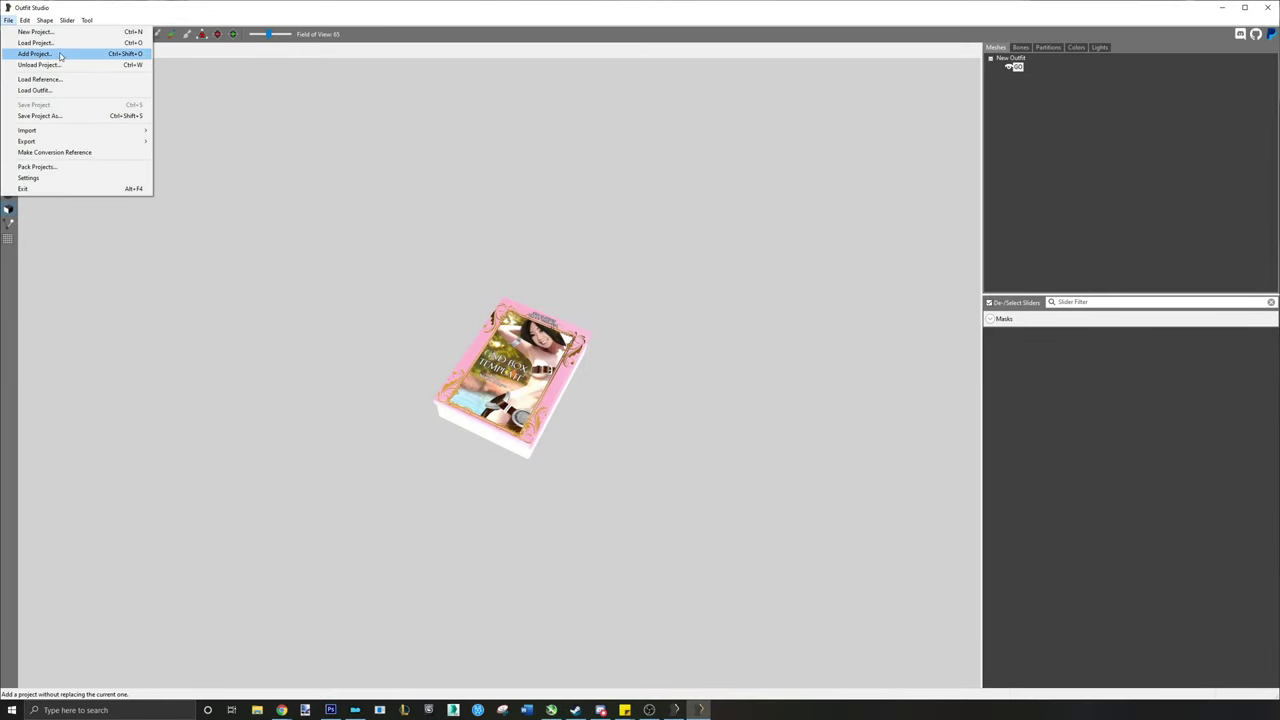
left_click(40, 54)
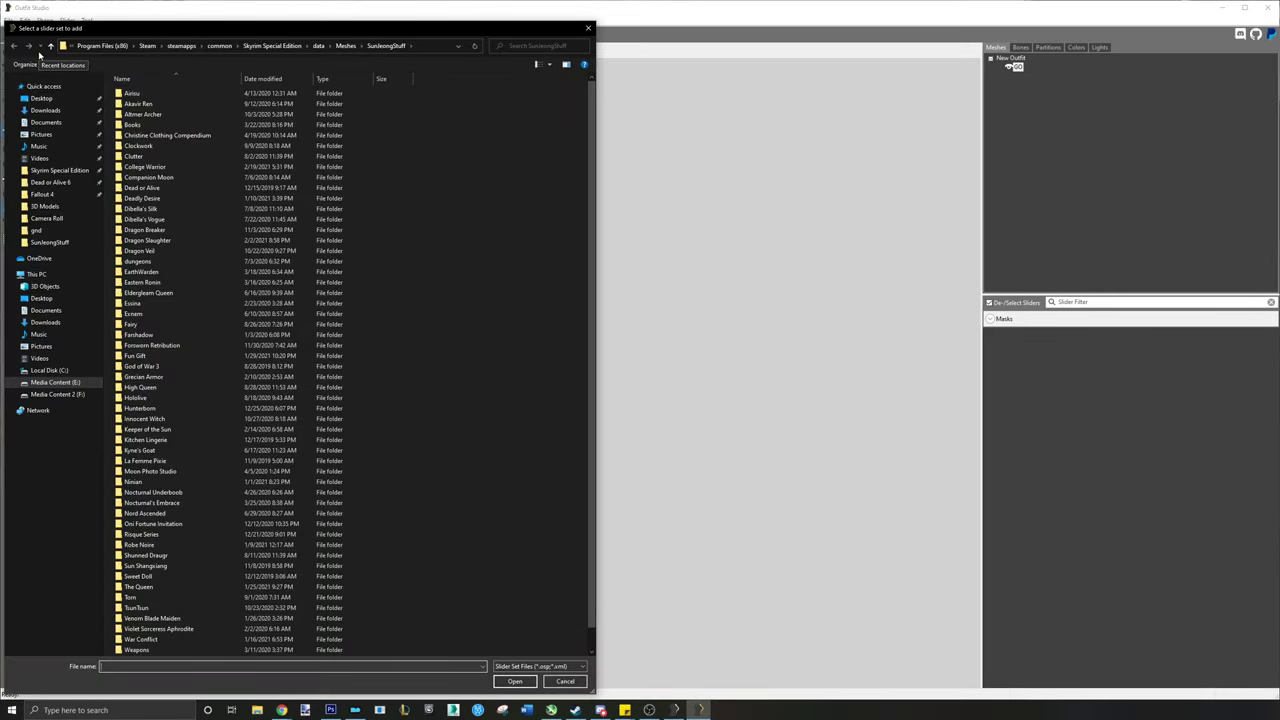
left_click(320, 48)
double_click(150, 94)
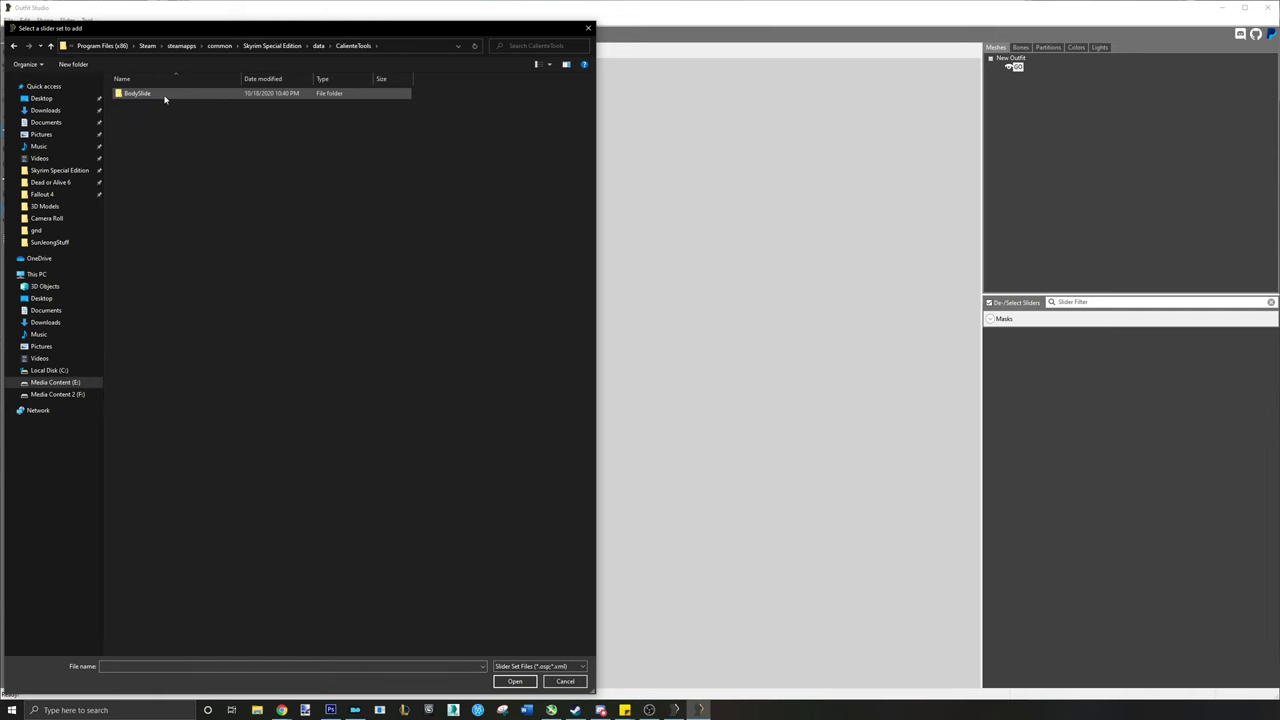
double_click(163, 96)
double_click(153, 178)
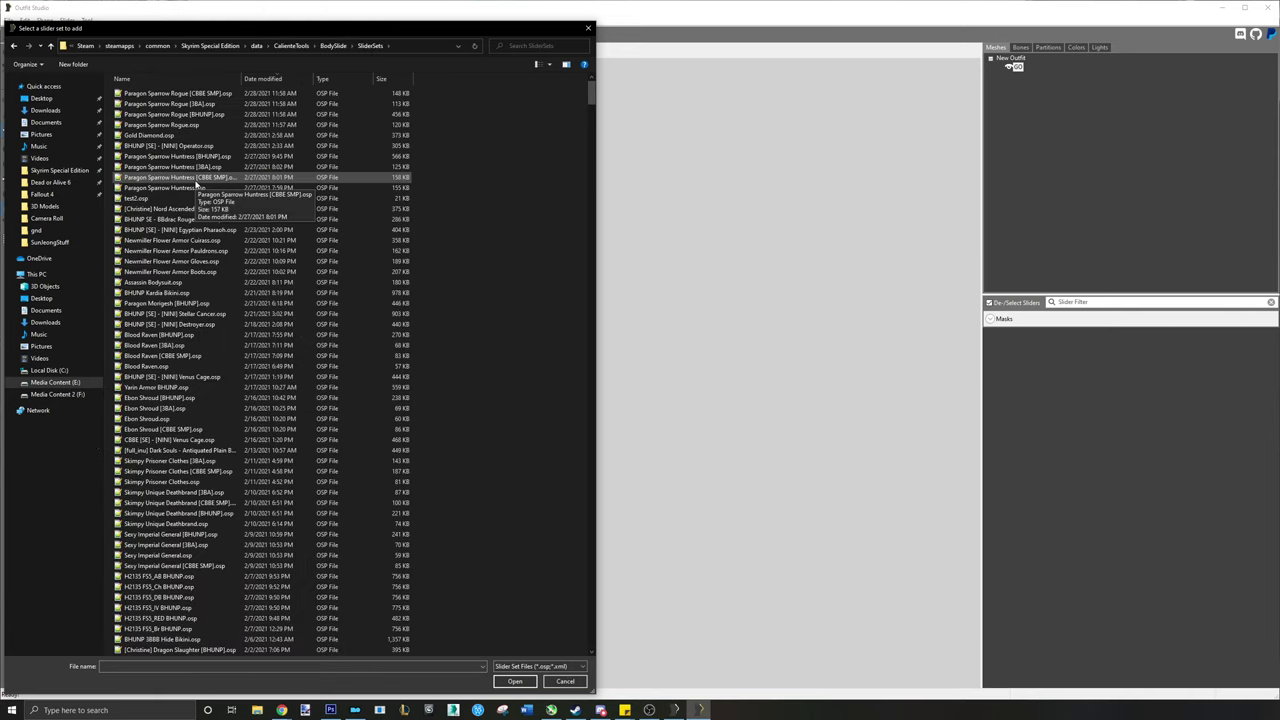
double_click(195, 126)
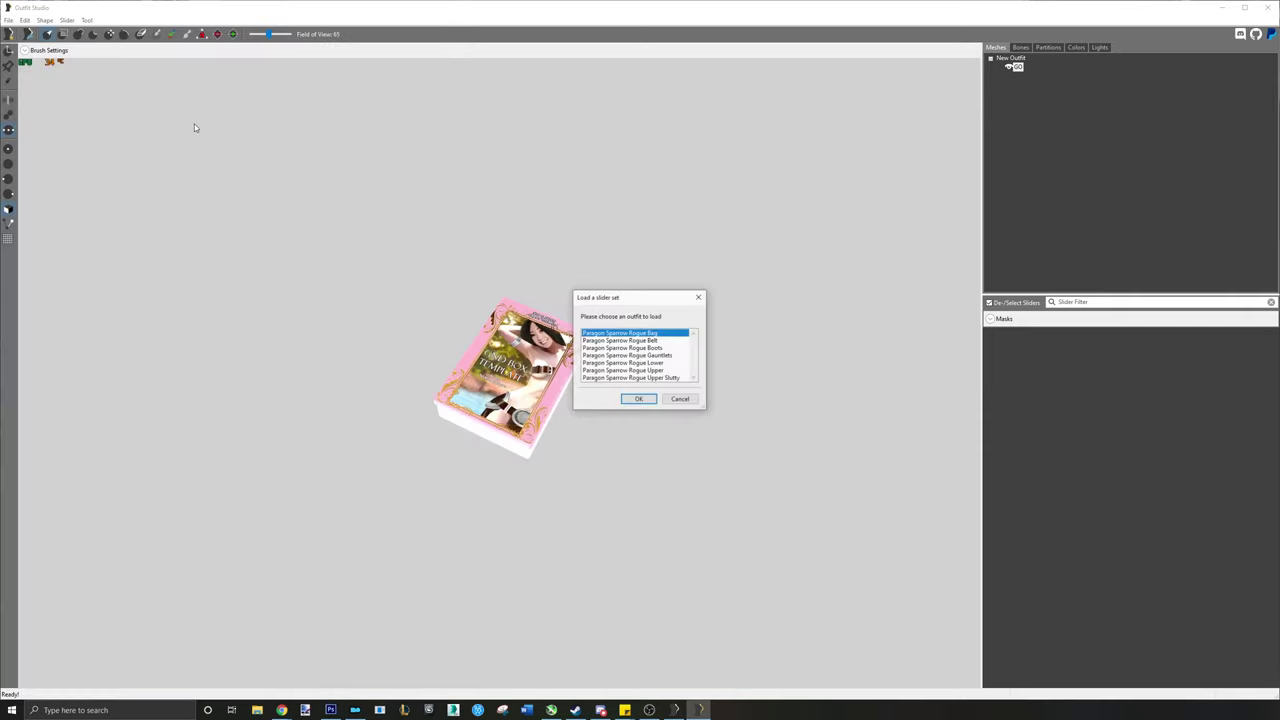
double_click(655, 370)
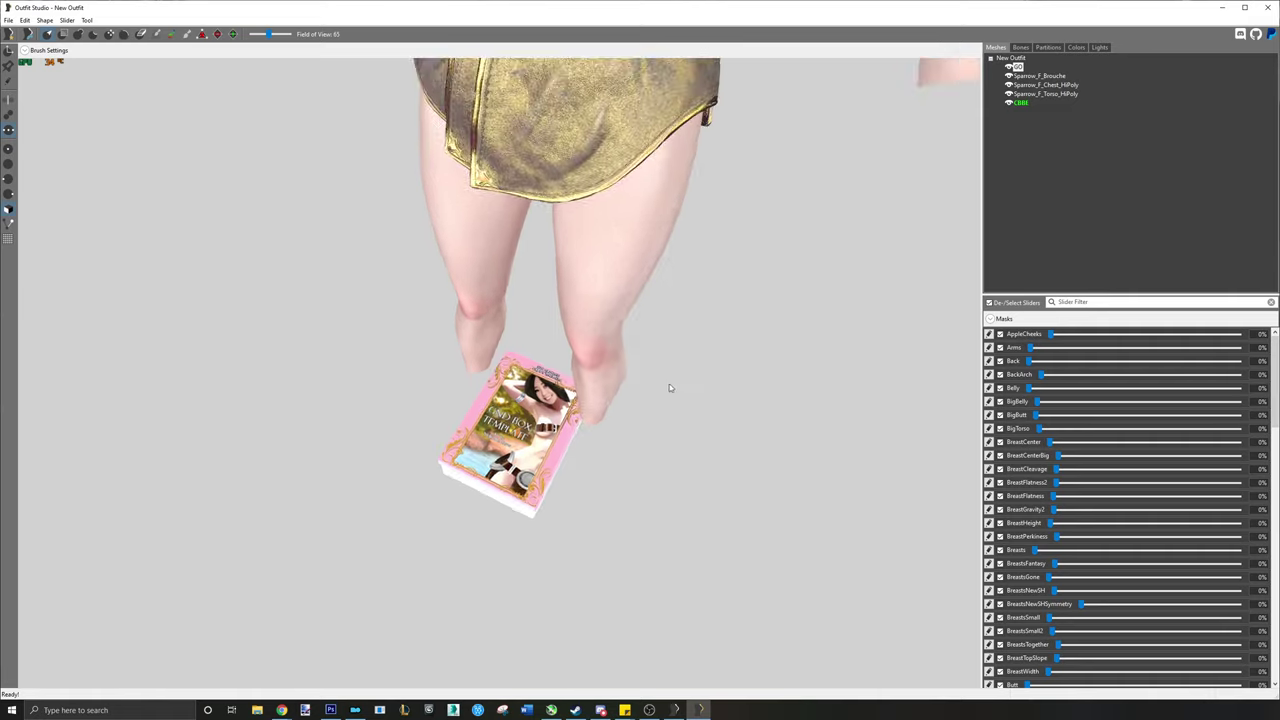
scroll(651, 388, "down", 8)
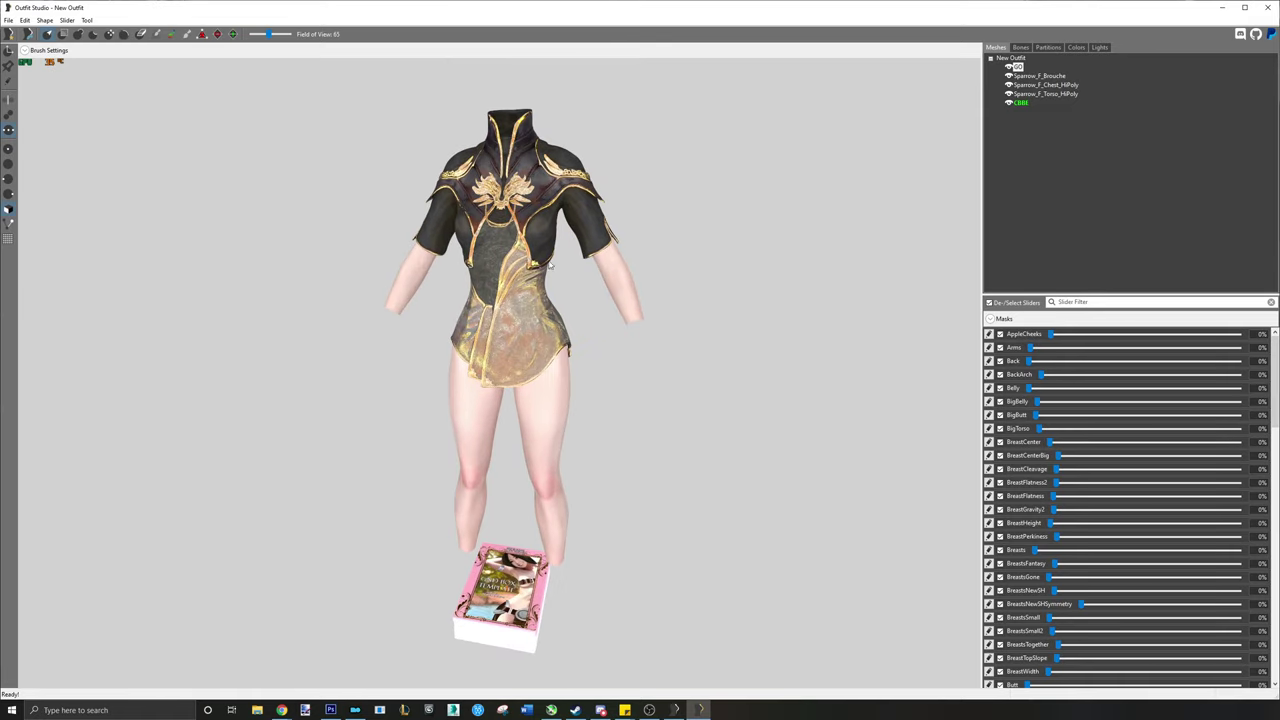
- Delete the CBBE reference body from the project's meshes
right_click(1022, 105)
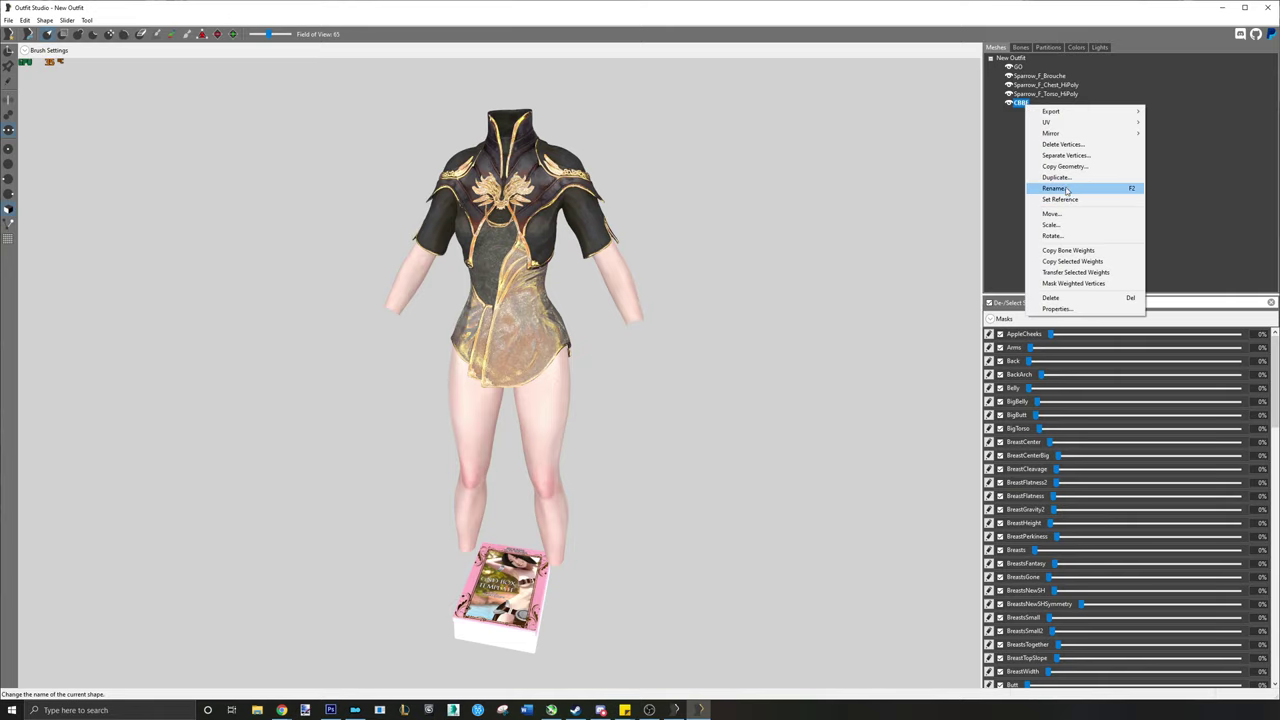
left_click(1045, 297)
left_click(693, 353)
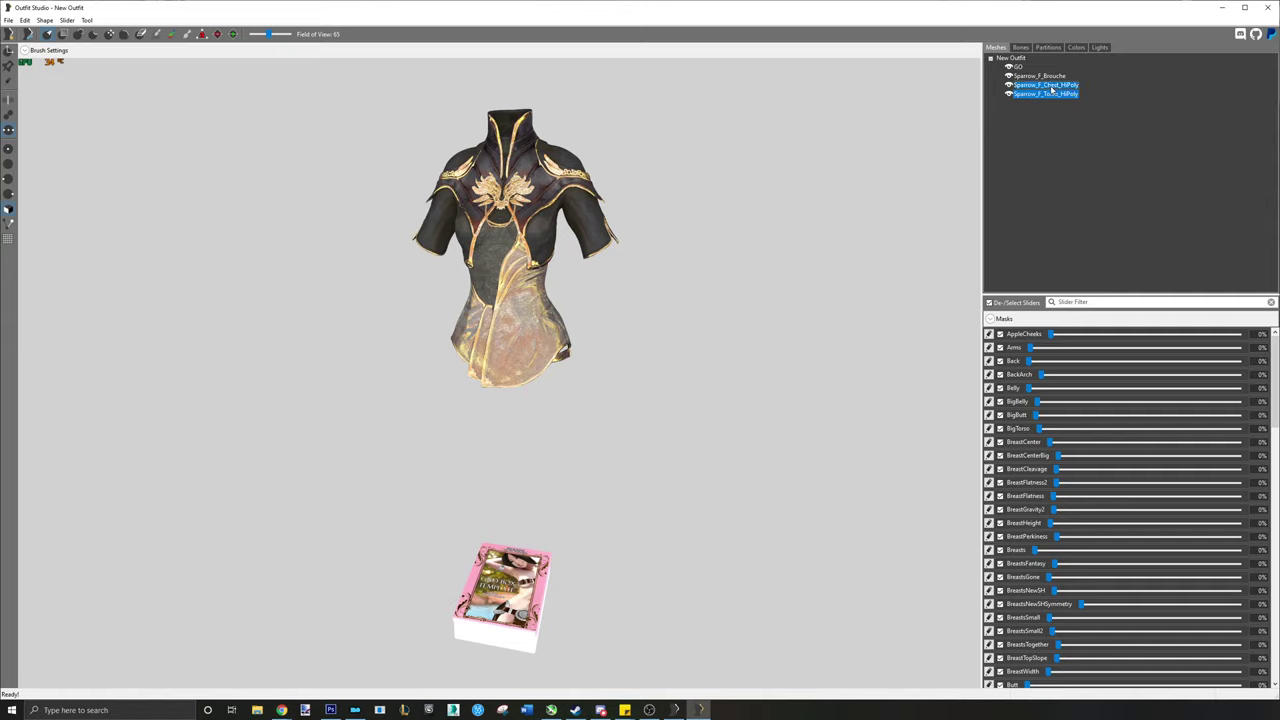
- Remove the skinning from the brouche, chest and torso Sparrow meshes
left_click(24, 20)
left_click(62, 105)
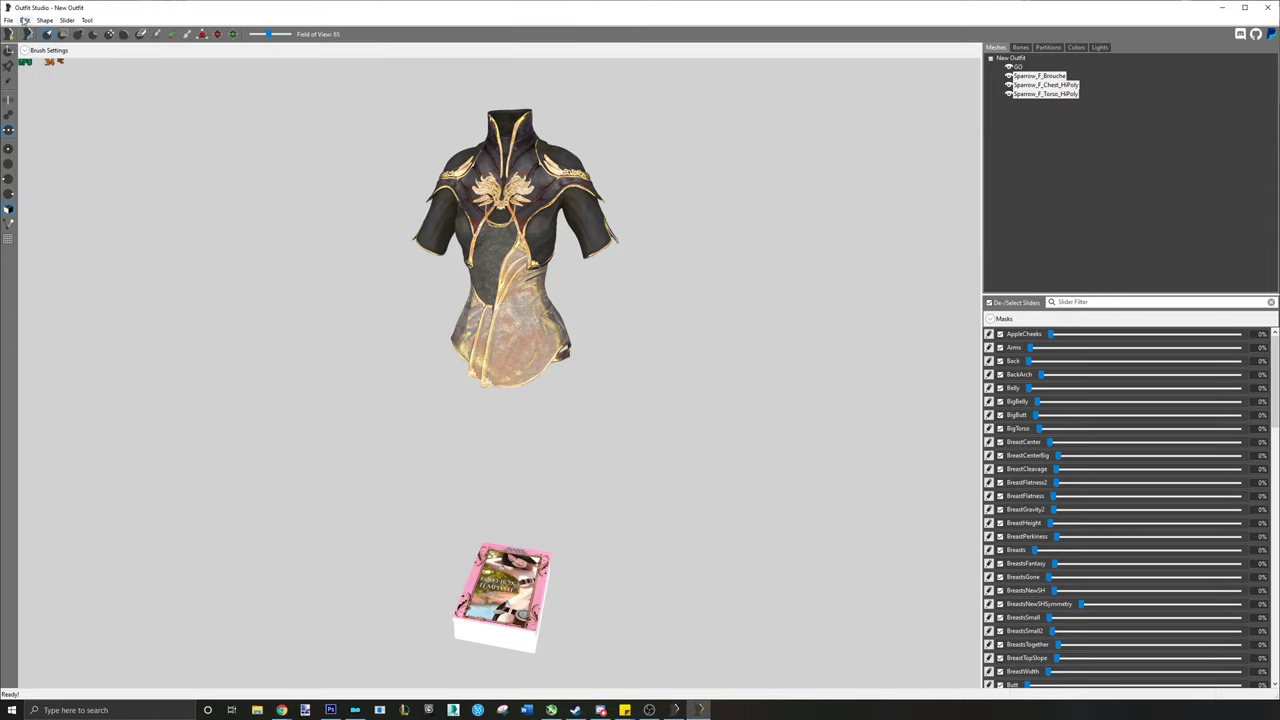
left_click(24, 20)
left_click(73, 128)
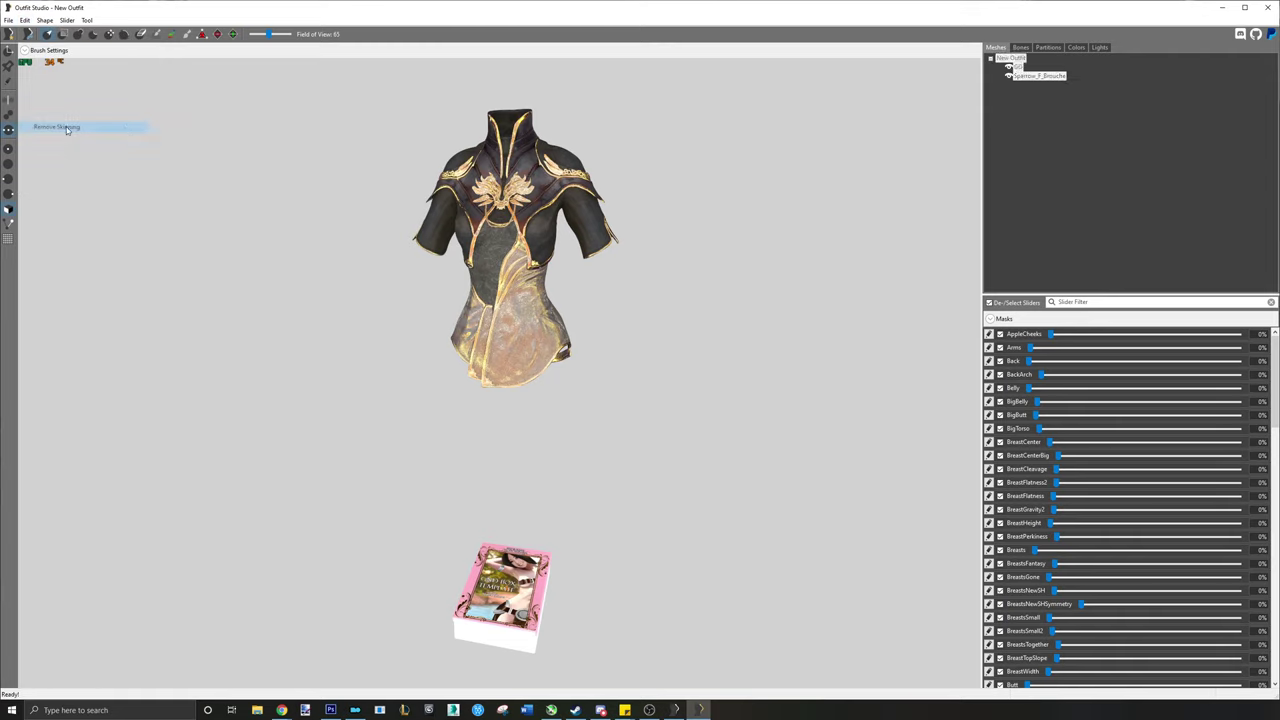
- Flatten the three selected Sparrow meshes front to back by scaling them along the depth axis with the transform tool
right_click_drag(340, 154, 230, 158)
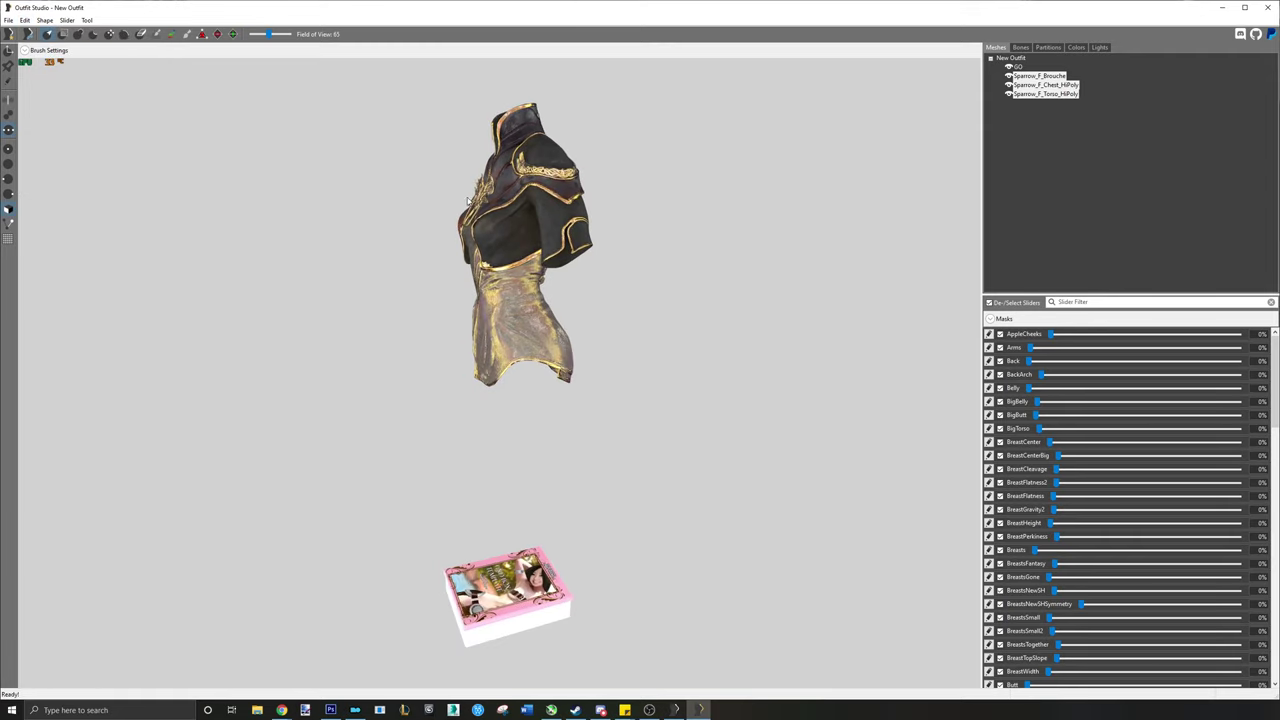
right_click_drag(399, 203, 379, 204)
key("f")
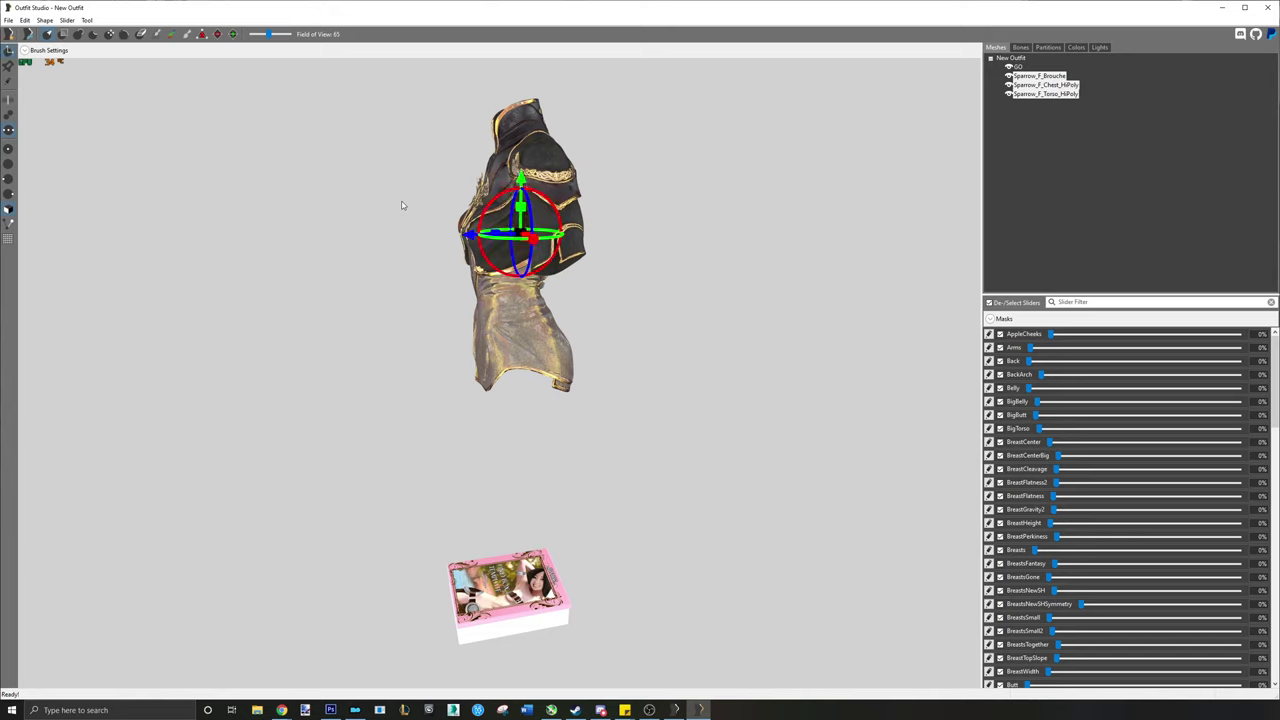
left_click_drag(496, 235, 738, 191)
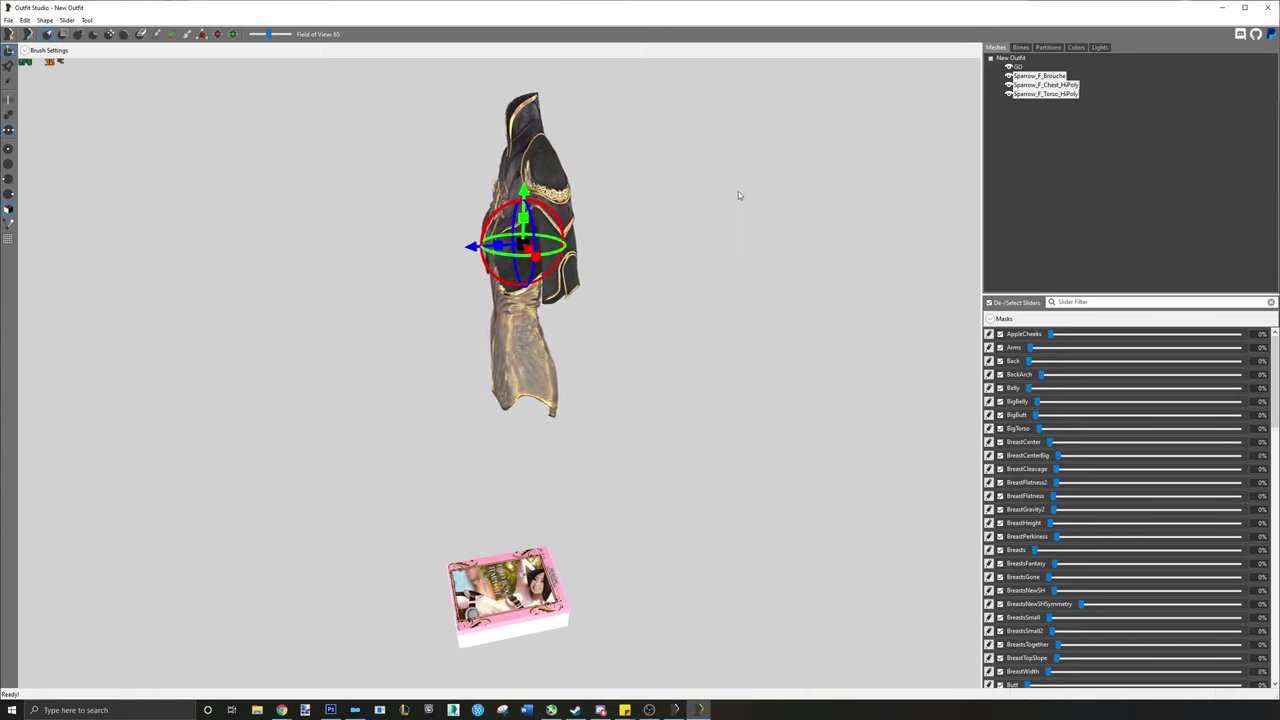
- Rotate the flattened Sparrow meshes about their side-to-side axis so the outfit lies horizontally, front facing up
mouse_move(706, 190)
right_mouse_down()
mouse_move(688, 183)
mouse_move(926, 174)
mouse_move(702, 189)
right_mouse_up()
right_click_drag(492, 240, 474, 211)
left_click_drag(489, 205, 560, 190)
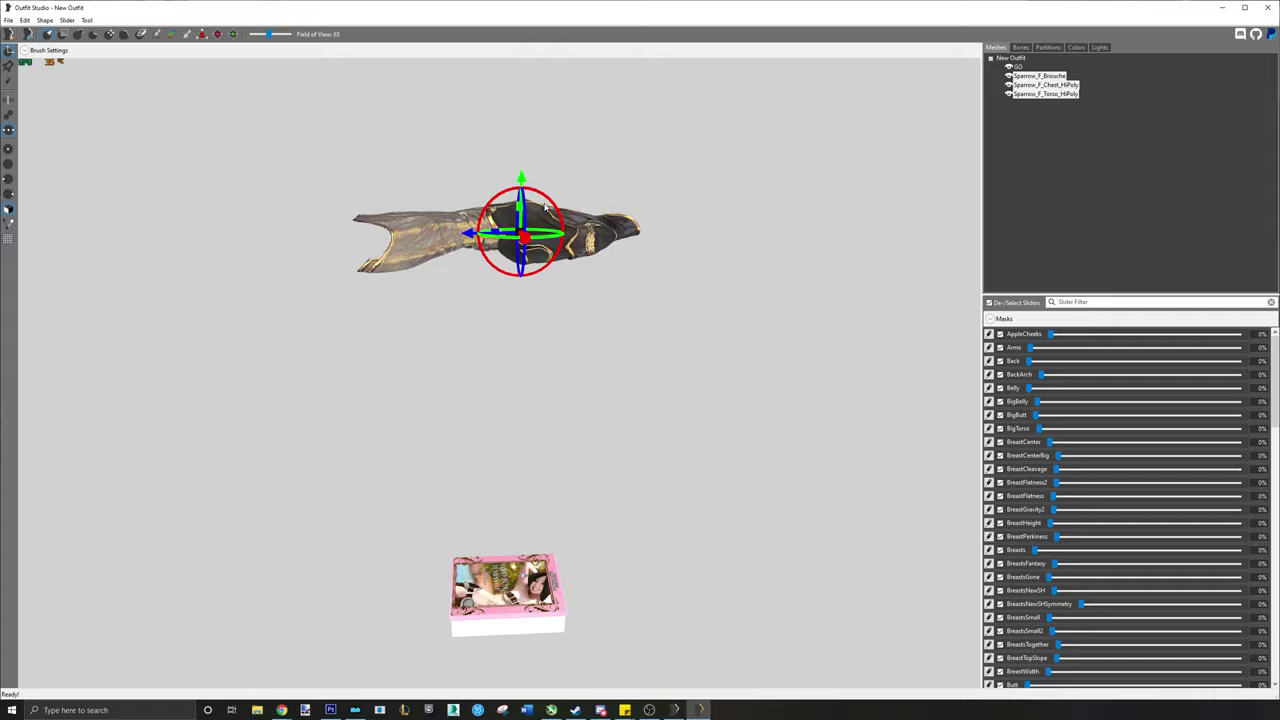
- Lower the three Sparrow meshes until they overlap the GND template box
middle_click_drag(560, 430, 517, 346)
right_click_drag(517, 346, 560, 410)
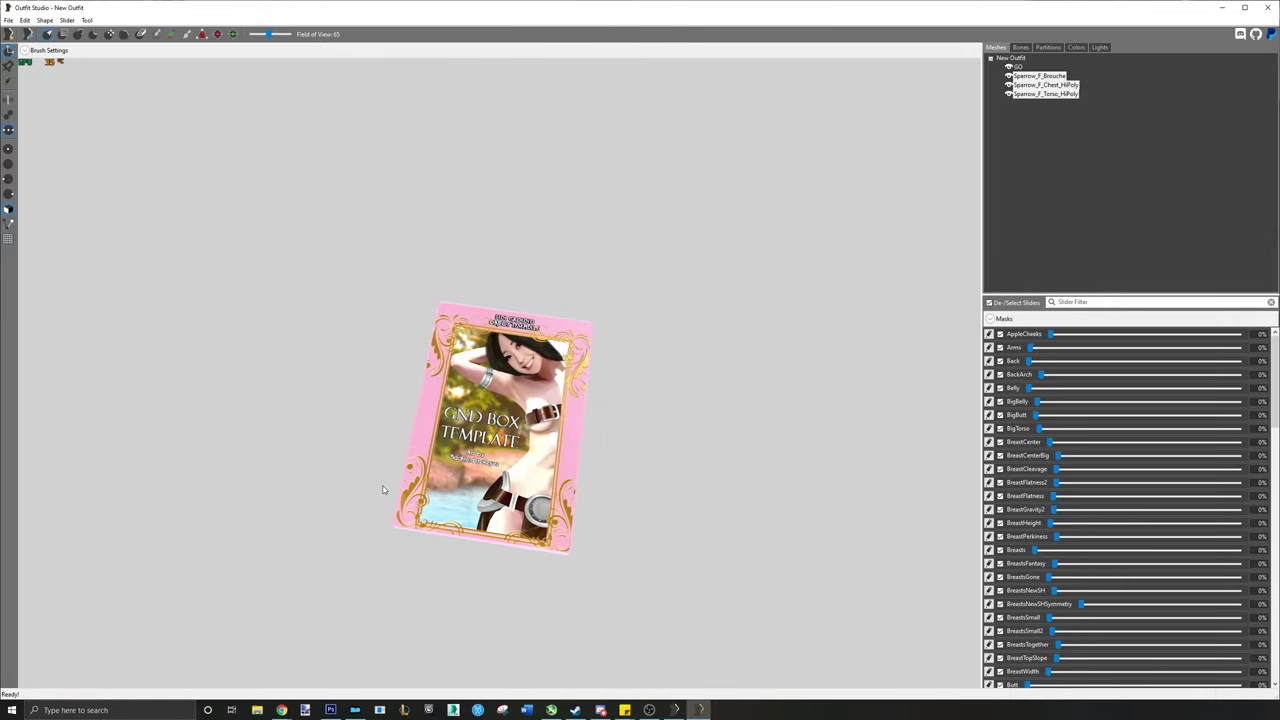
right_click_drag(660, 470, 548, 465)
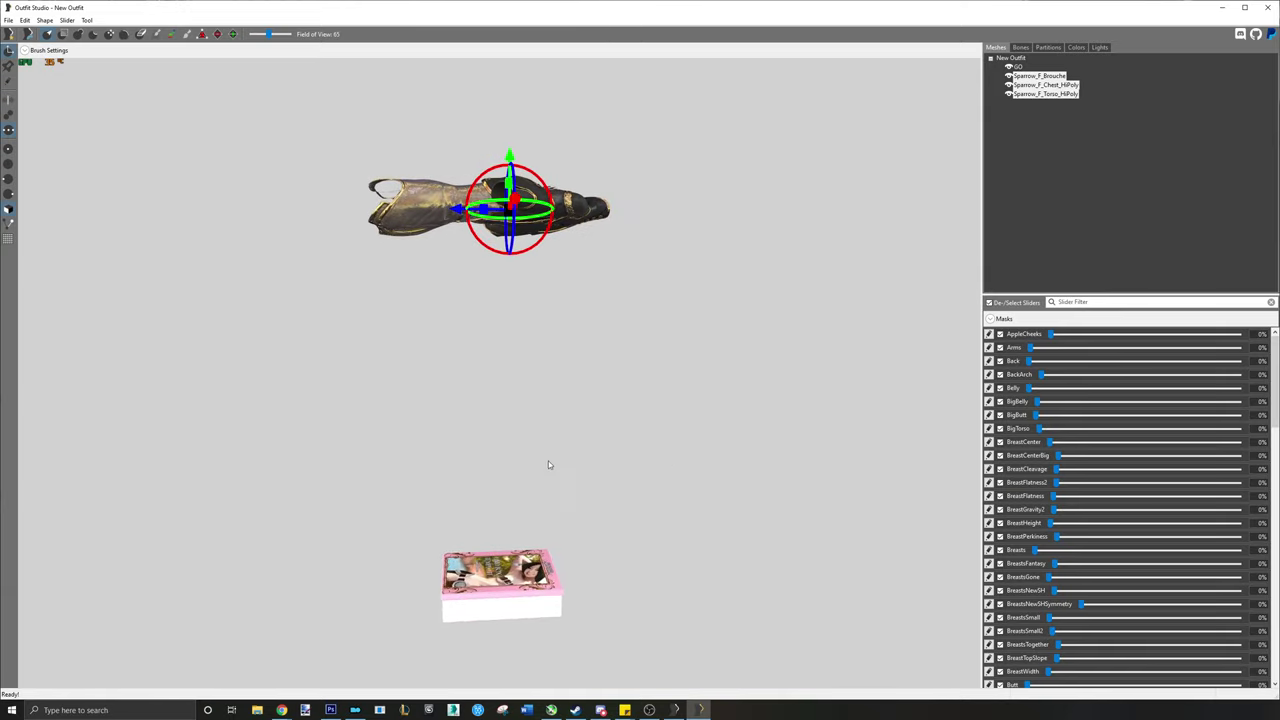
left_click_drag(513, 160, 516, 467)
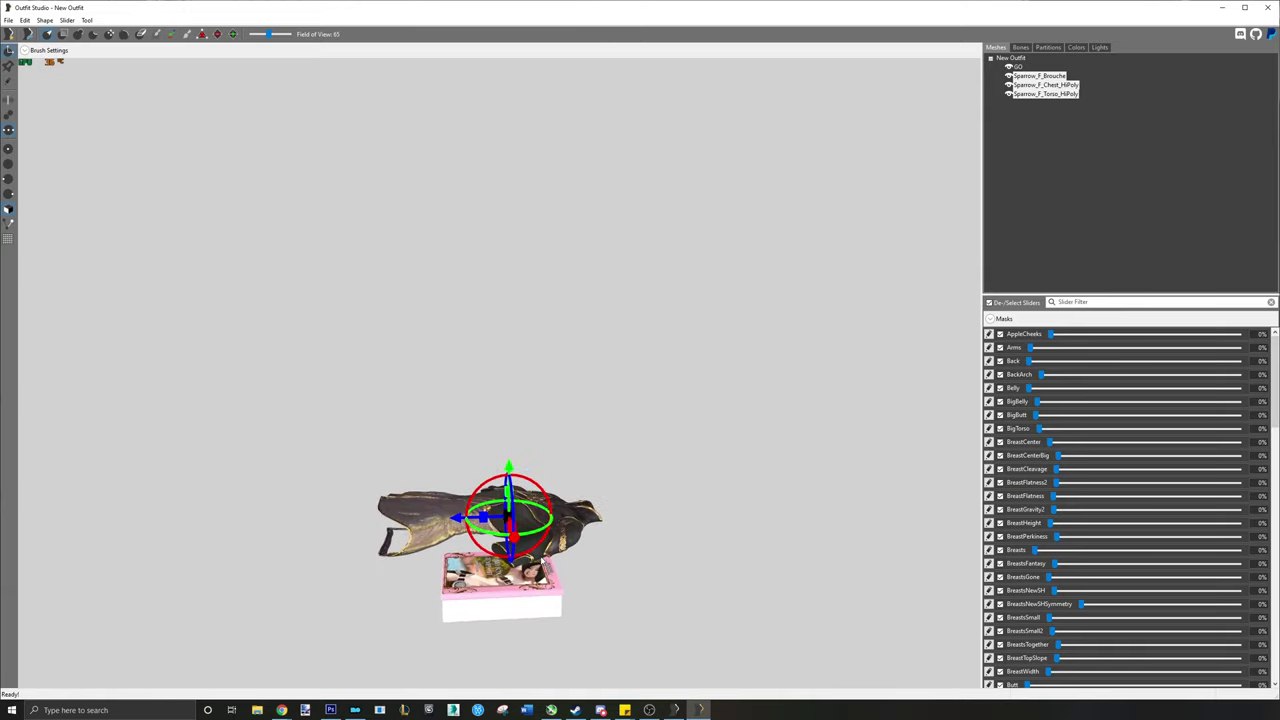
middle_click_drag(518, 460, 518, 292)
scroll(517, 291, "up", 5)
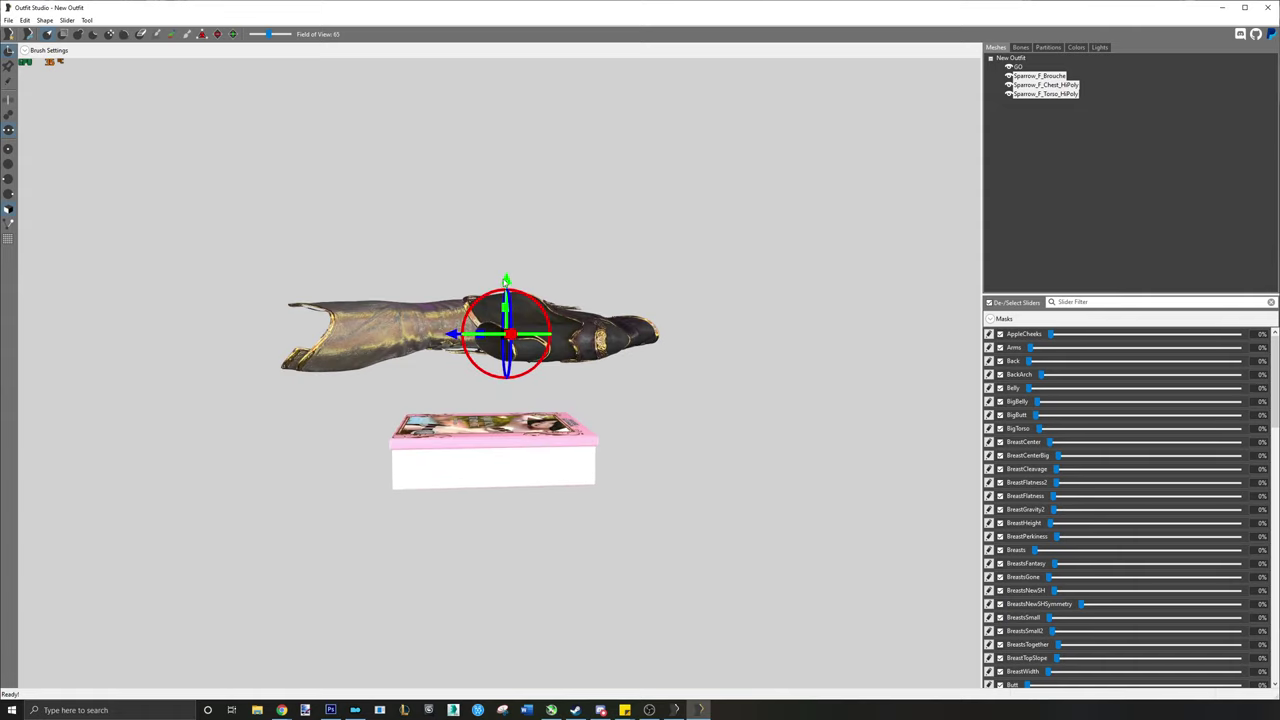
right_click_drag(510, 352, 537, 413)
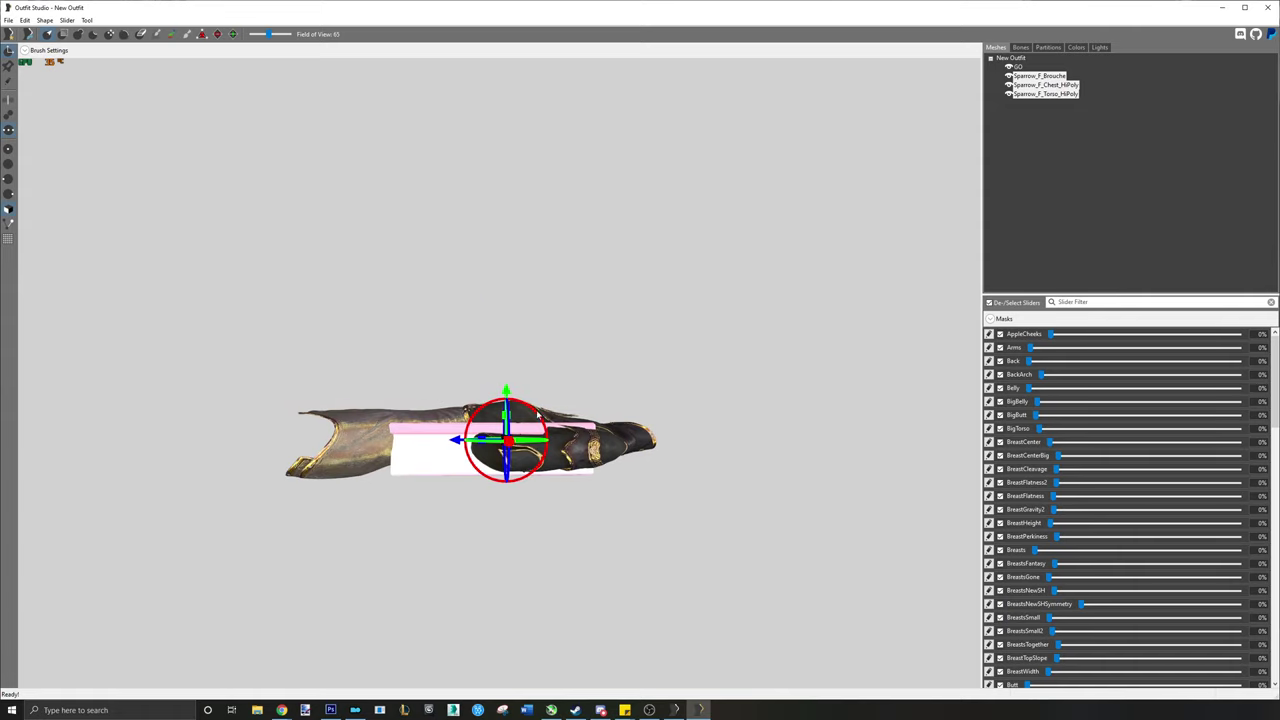
- Shift the Sparrow outfit lengthwise to centre it over the template box and fine-tune its height
left_click_drag(457, 441, 482, 436)
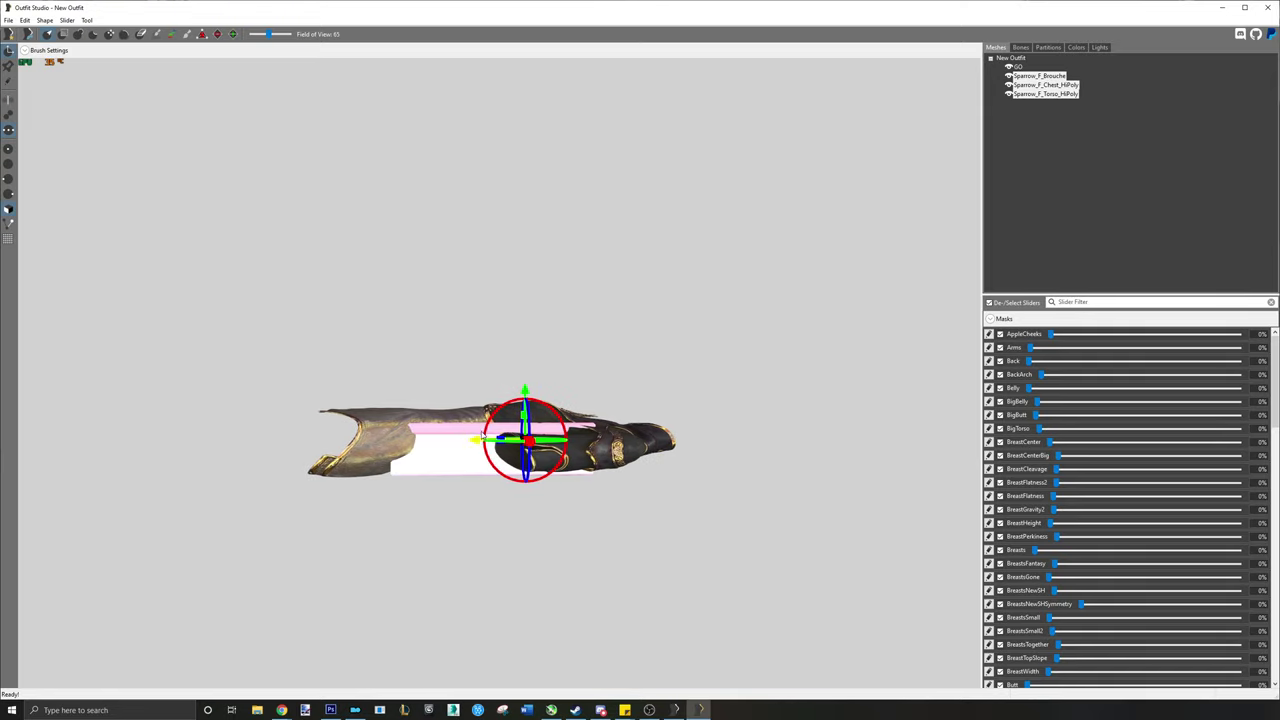
left_click_drag(527, 394, 527, 390)
key("f")
right_click_drag(397, 353, 540, 476)
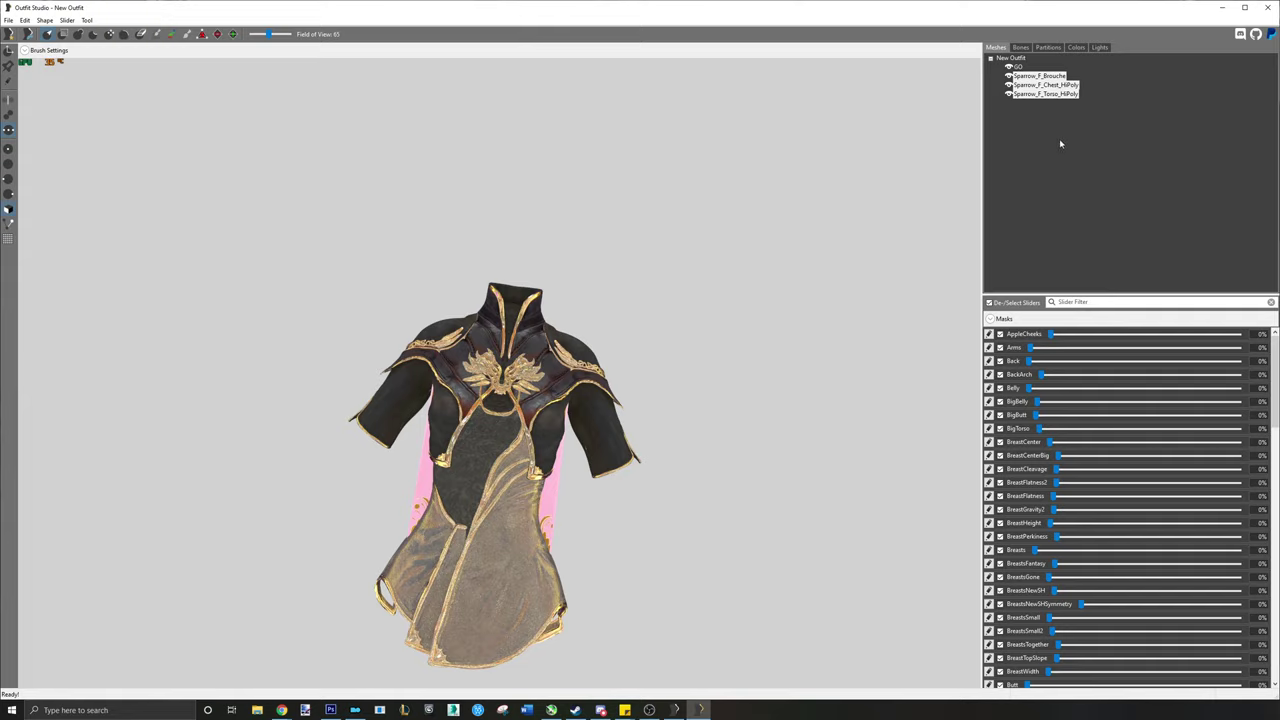
- Delete the GO template box mesh, leaving only the brouche, chest and torso Sparrow meshes
left_click(1041, 84)
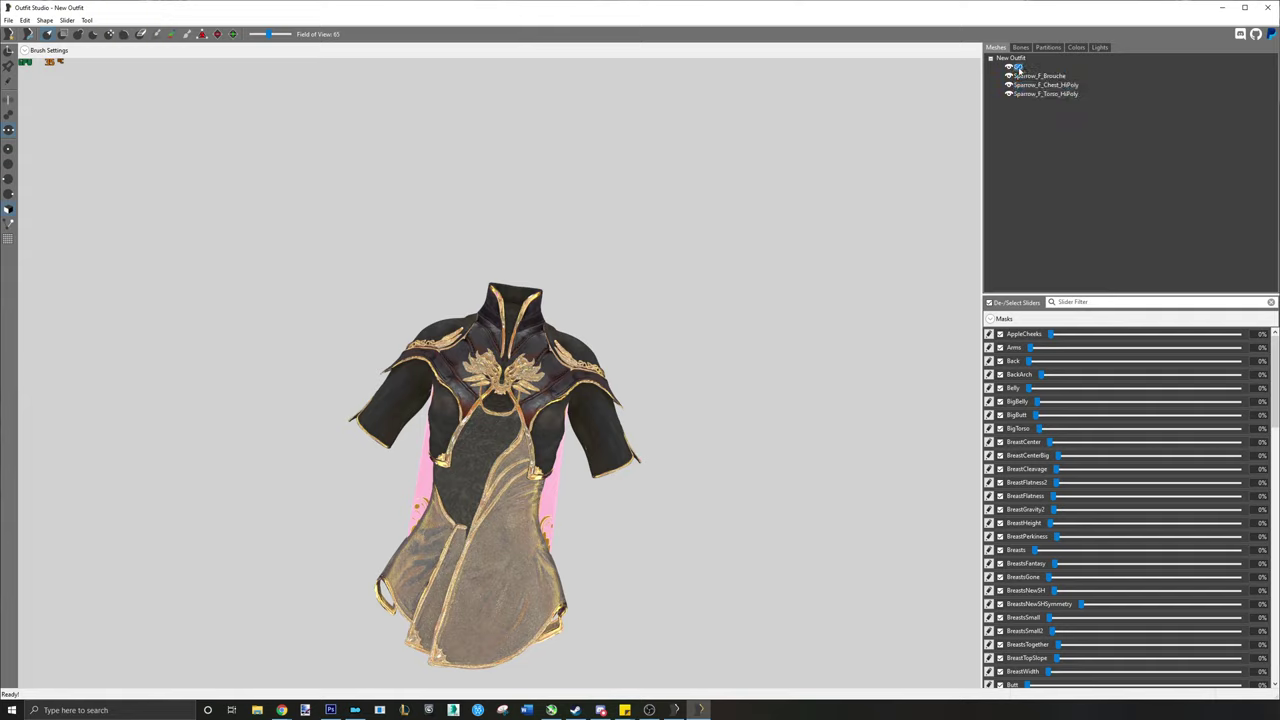
right_click(1018, 67)
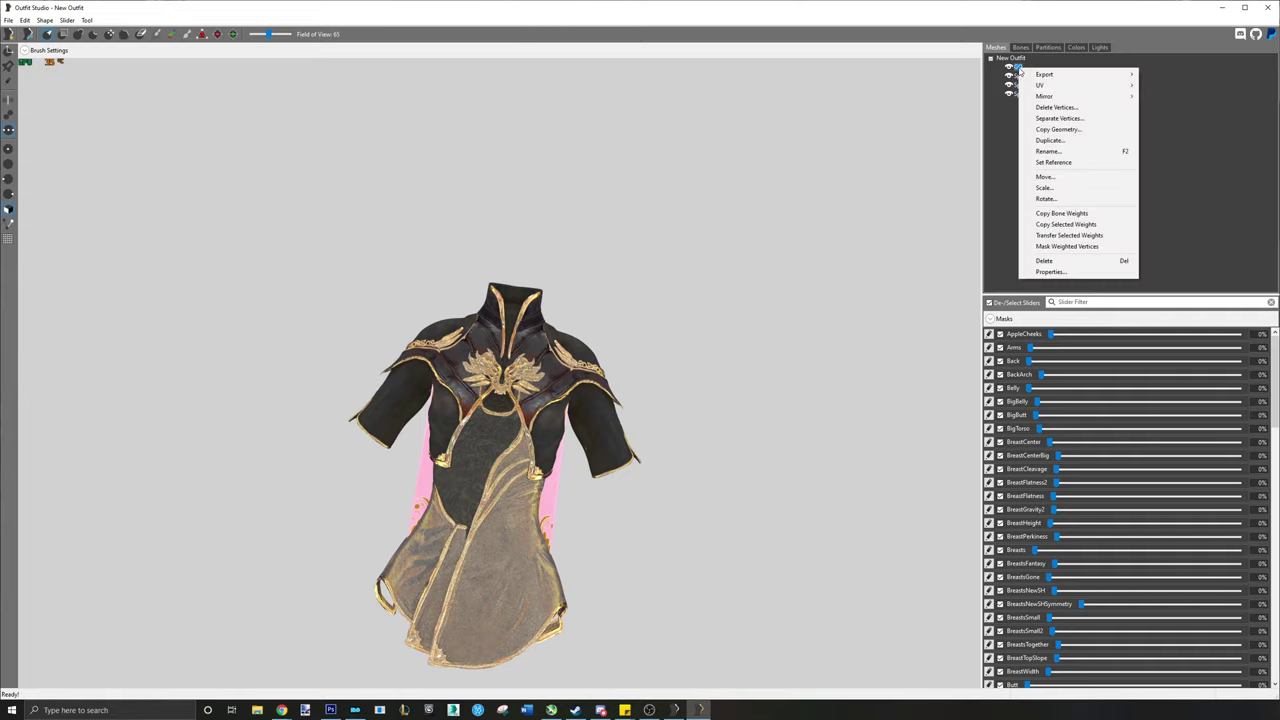
left_click(1045, 261)
left_click(697, 354)
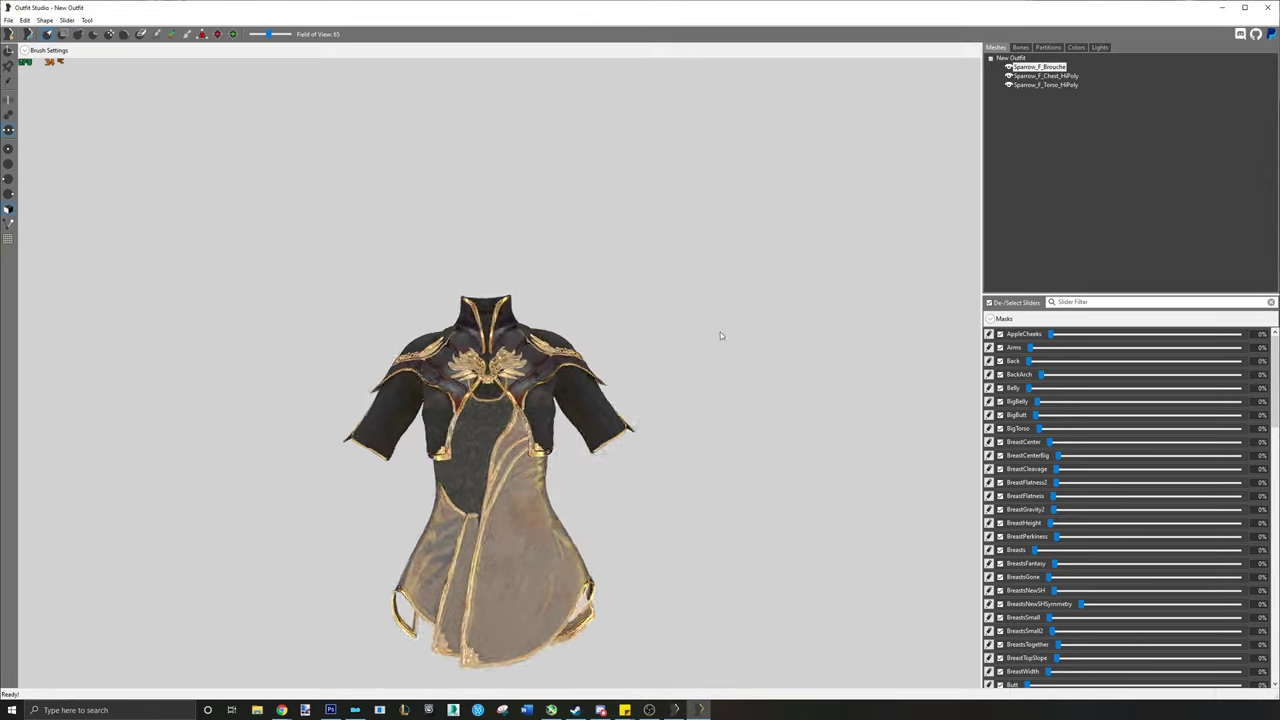
right_click_drag(720, 334, 655, 368)
- Begin exporting the outfit as a NIF and browse to the gnd folder under Meshes\Paragon\Sparrow Rogue
left_click(8, 20)
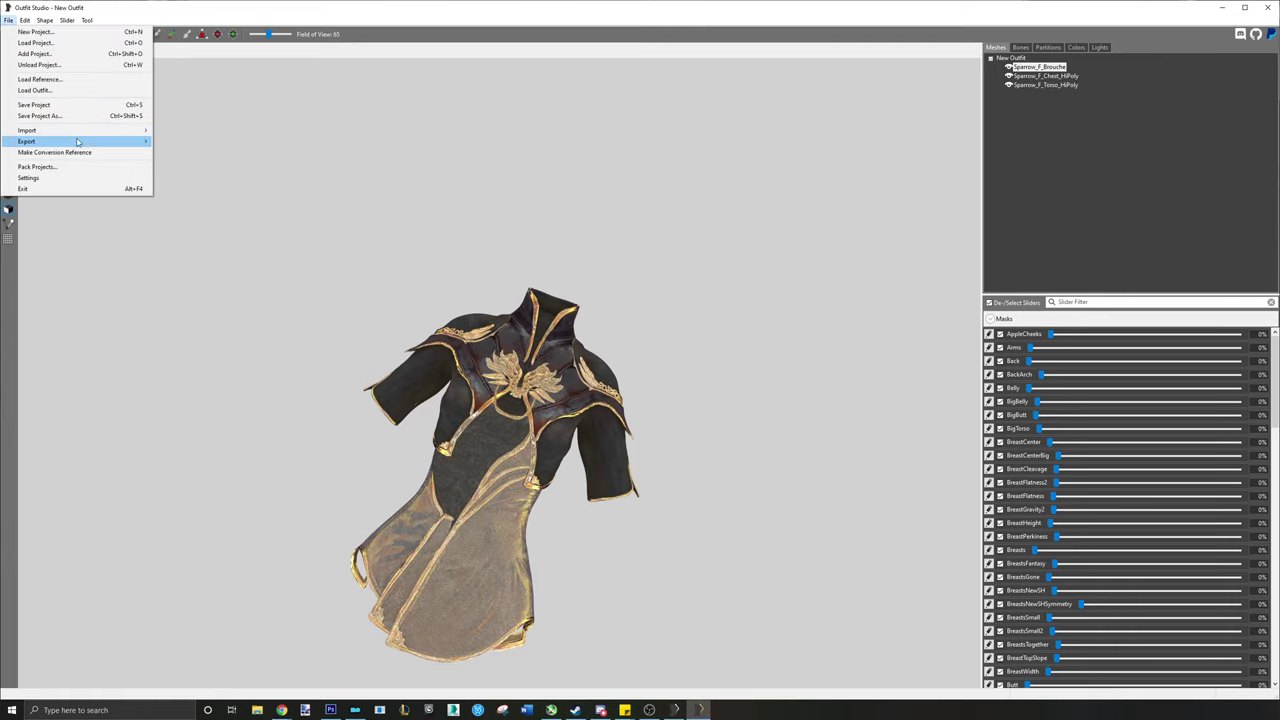
mouse_move(126, 142)
left_click(174, 141)
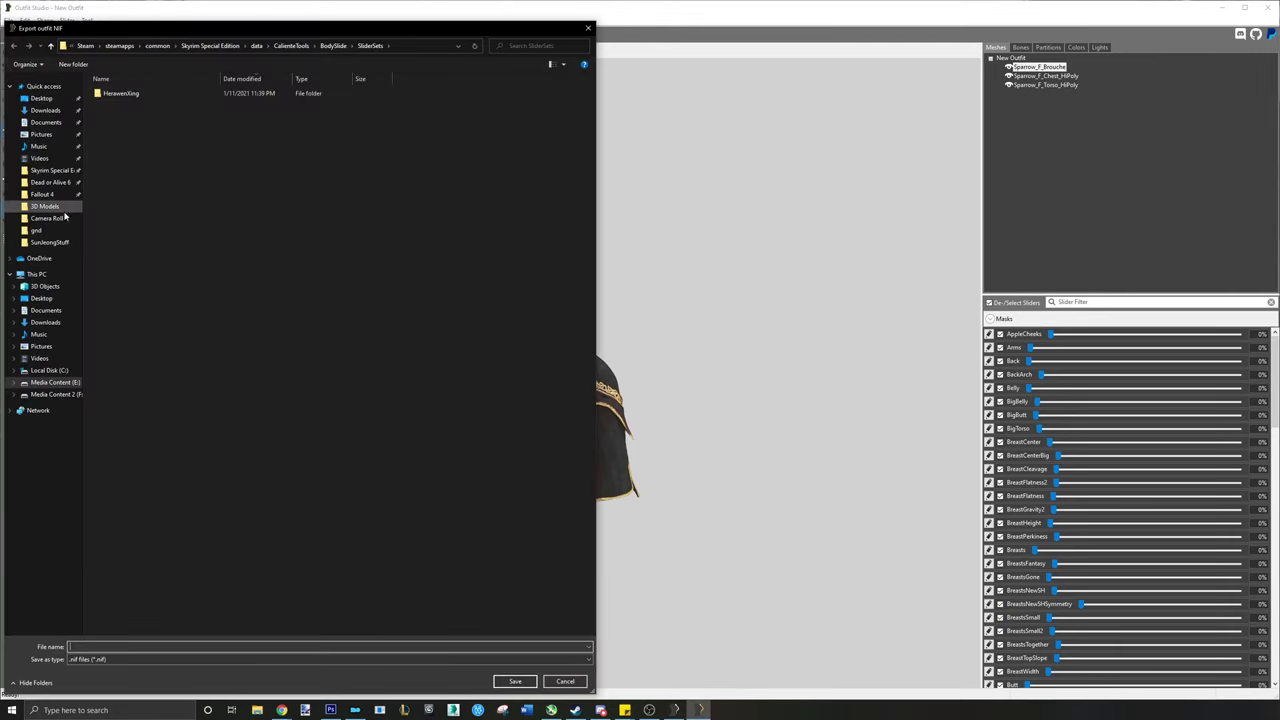
left_click(258, 47)
double_click(135, 233)
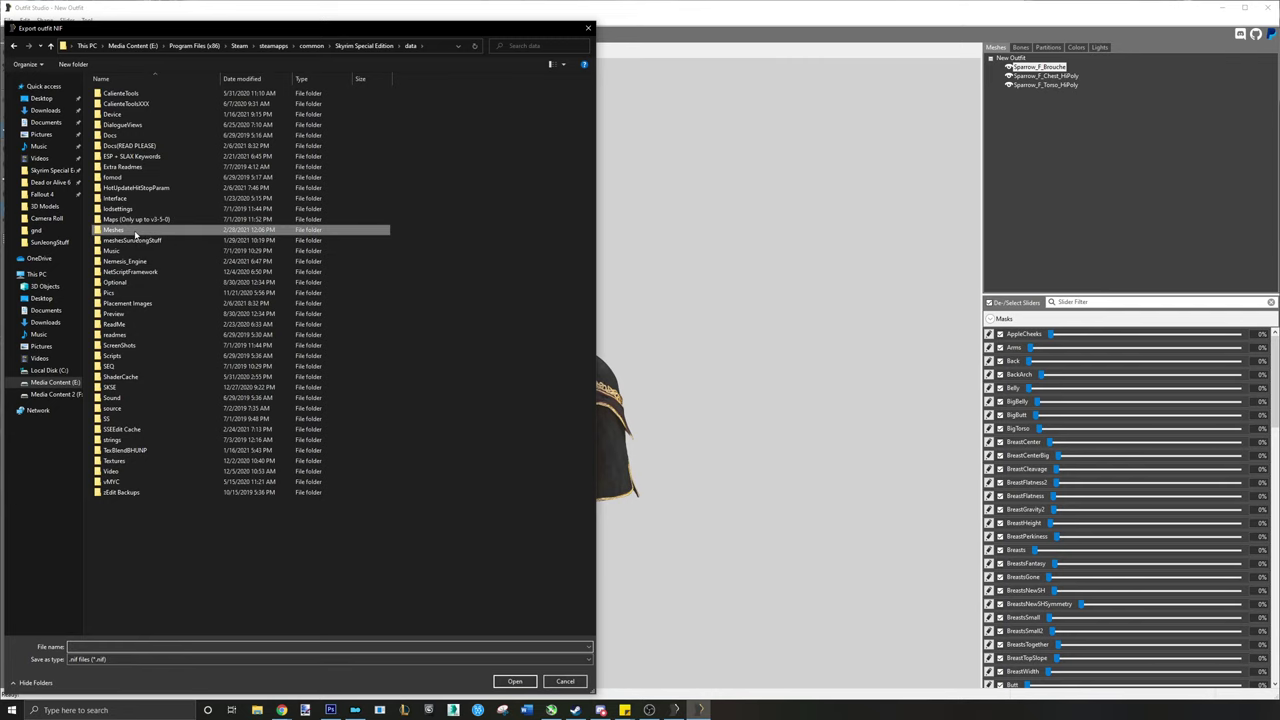
scroll(150, 250, "down", 20)
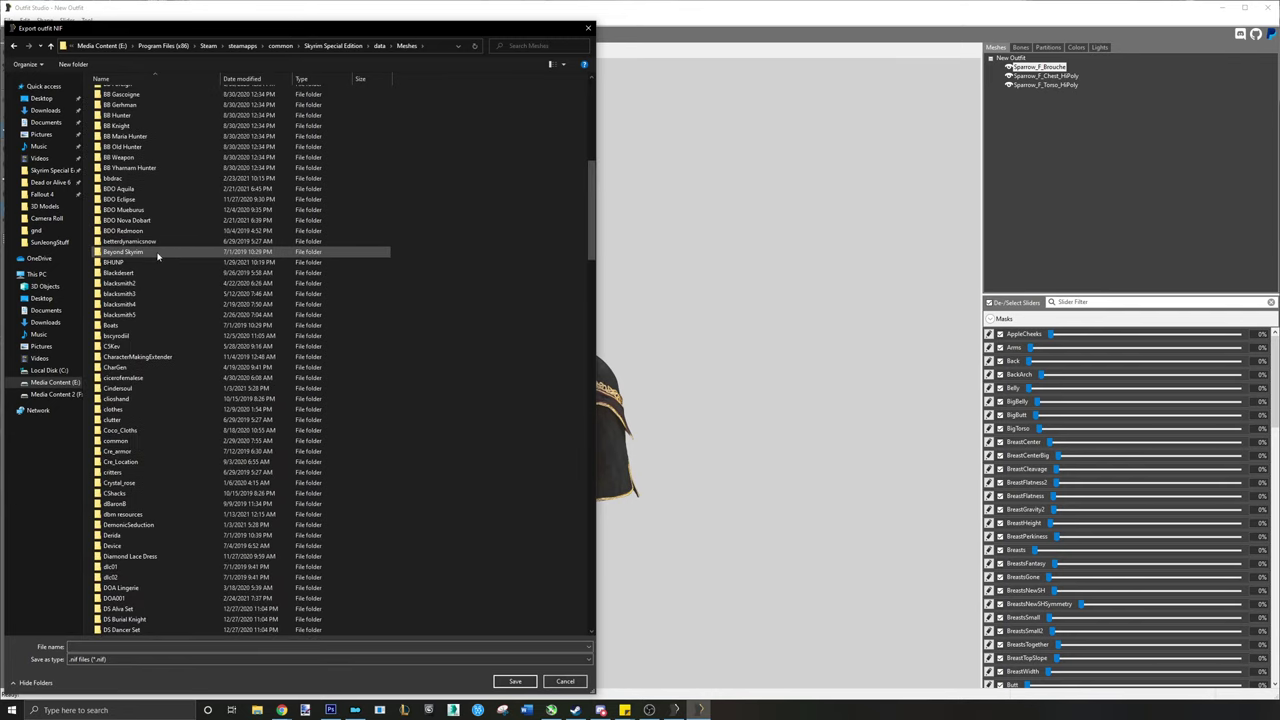
scroll(134, 486, "down", 13)
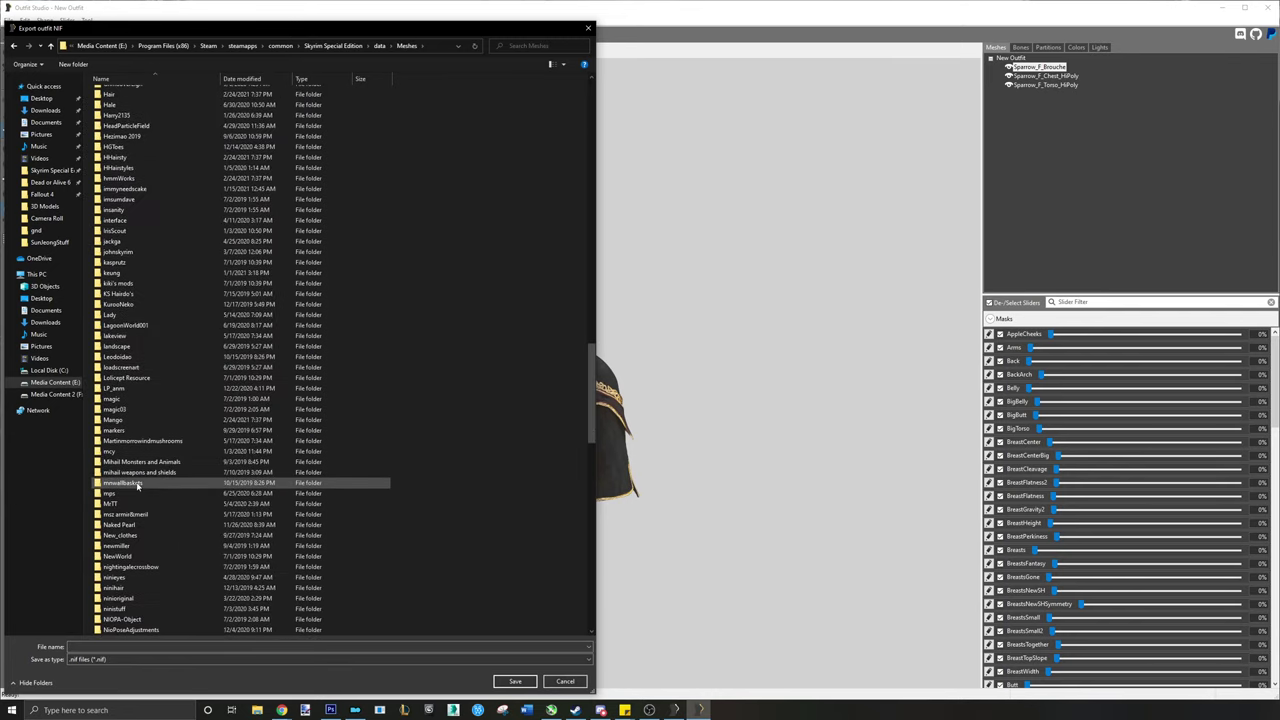
left_click(128, 588)
double_click(128, 588)
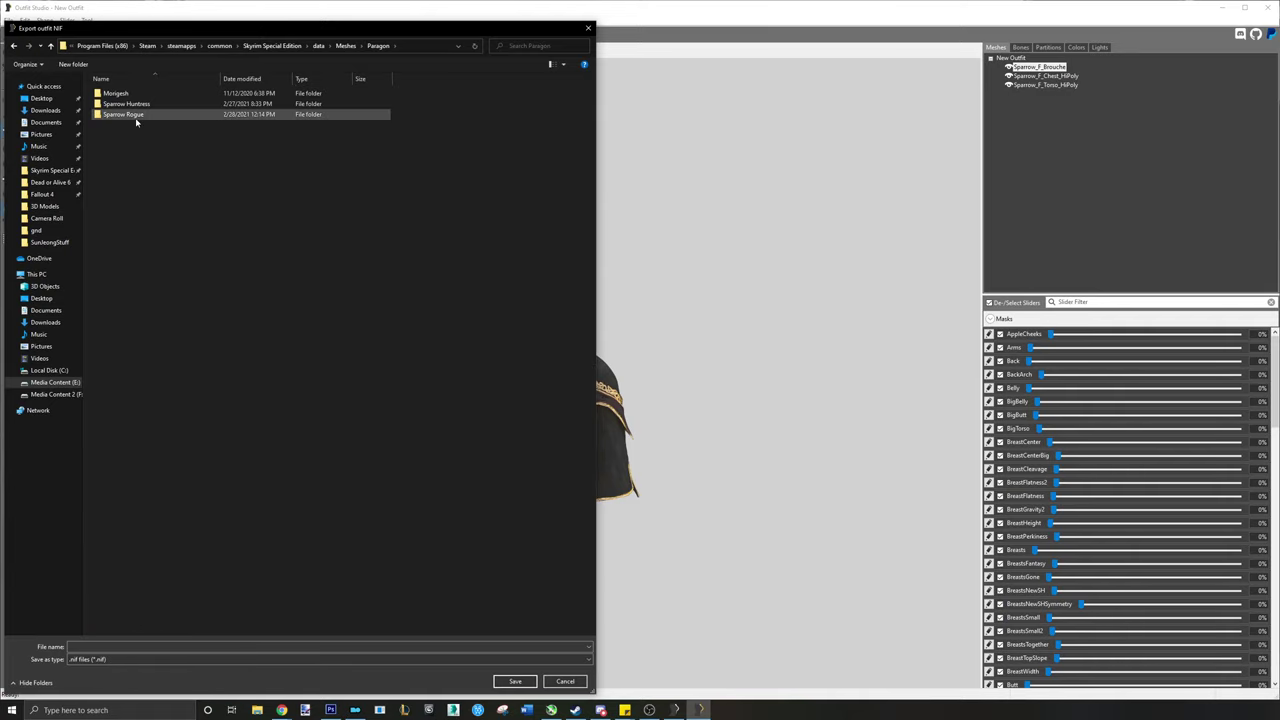
double_click(134, 118)
double_click(122, 96)
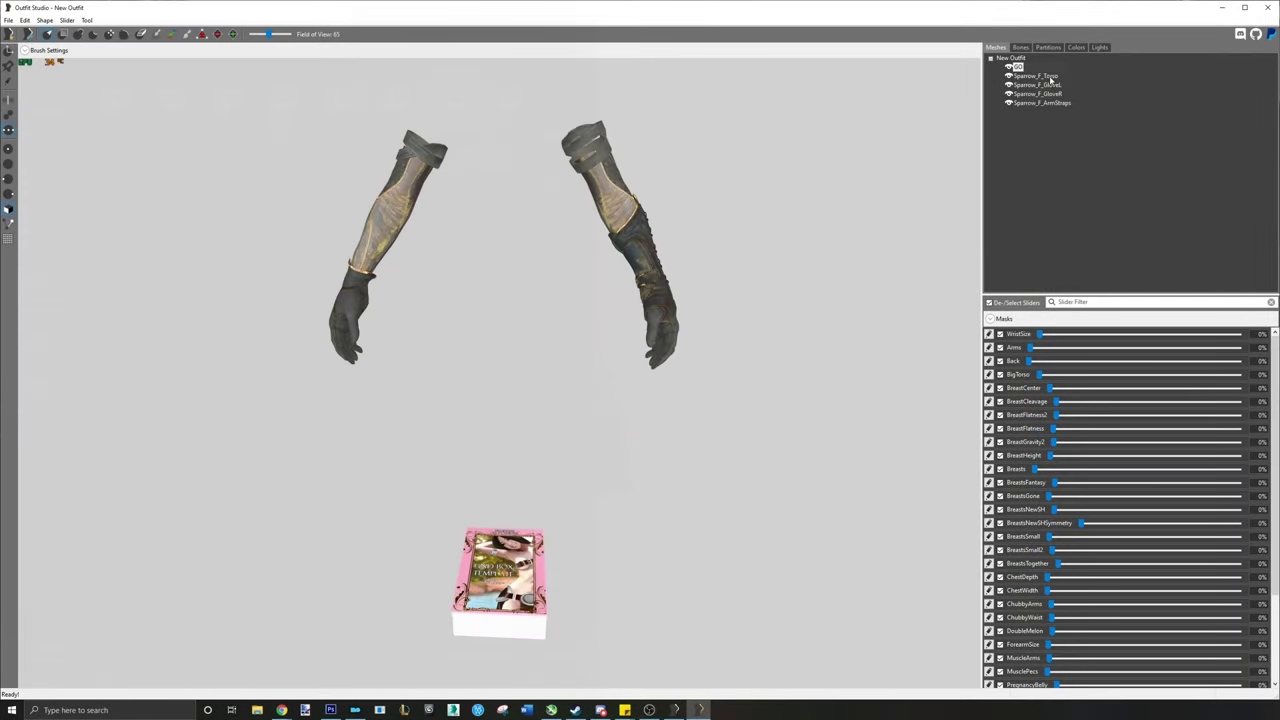
- Reset the transforms and remove the skinning of the Sparrow torso, glove and arm strap meshes
left_click(25, 20)
left_click(67, 106)
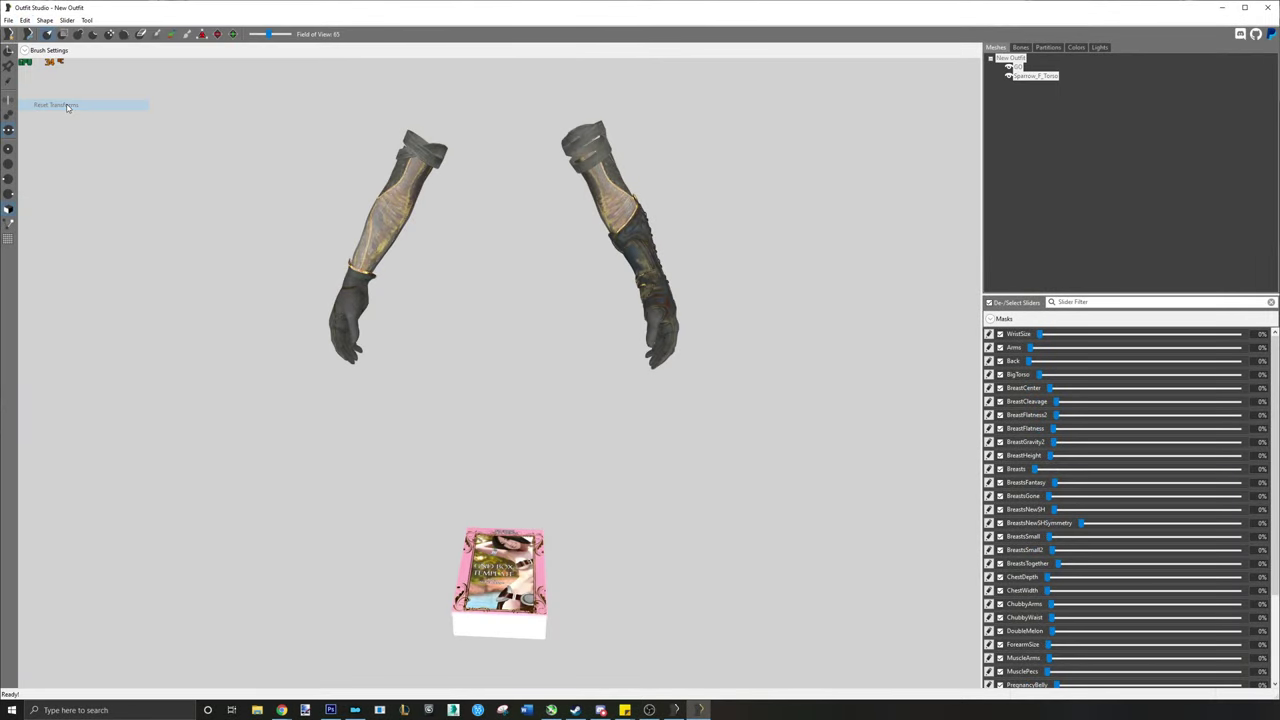
left_click(25, 20)
left_click(57, 126)
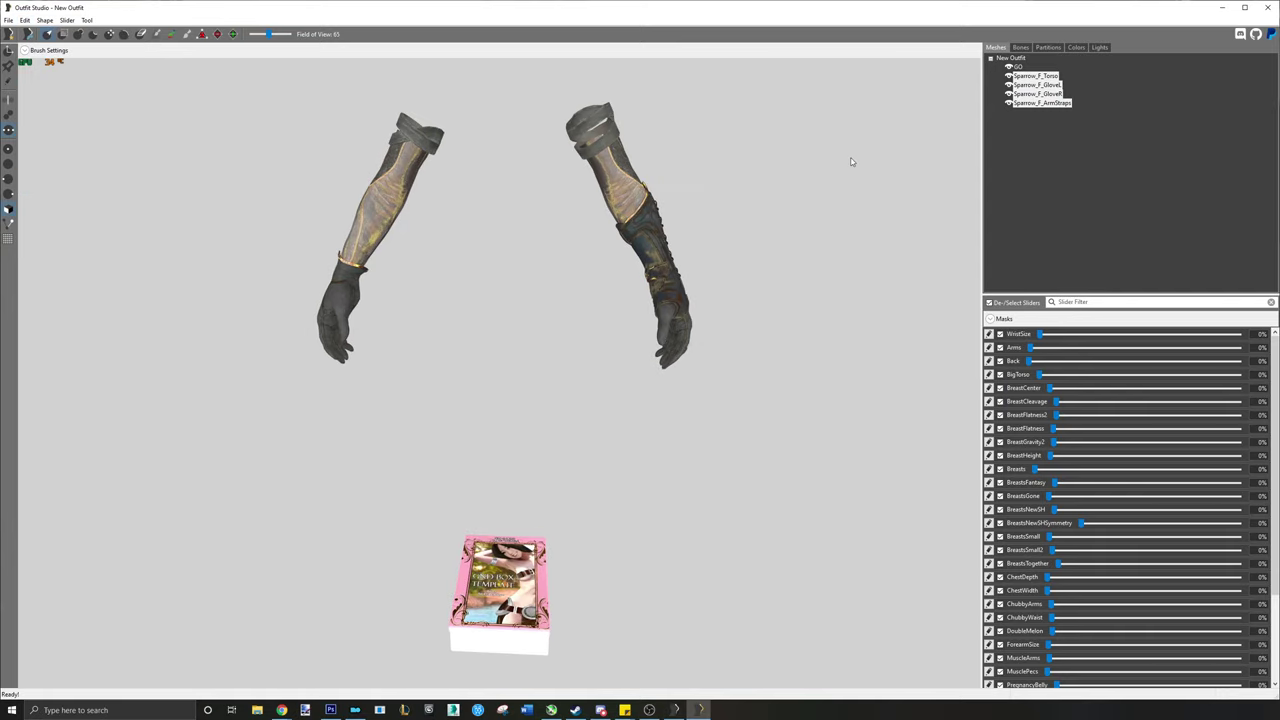
- Paint a mask over the whole plain arm from all sides, leaving the laced arm unmasked
middle_click_drag(621, 112, 621, 183)
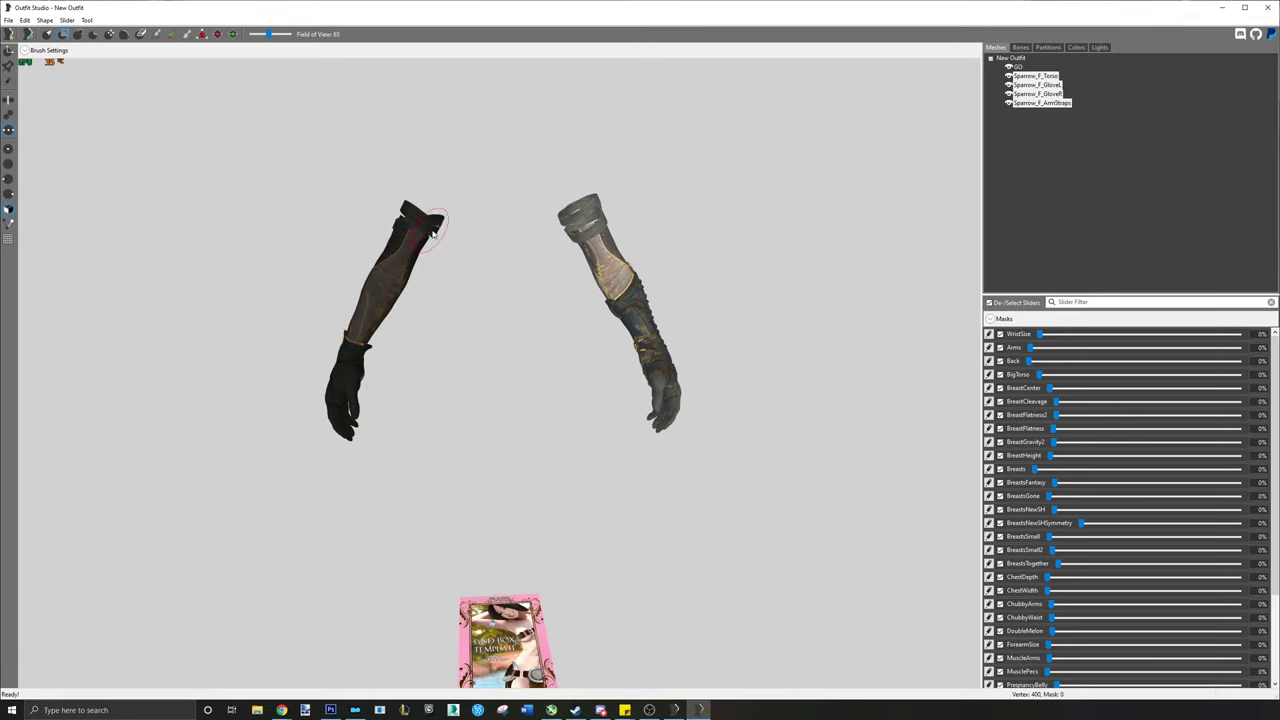
right_click_drag(343, 420, 553, 261)
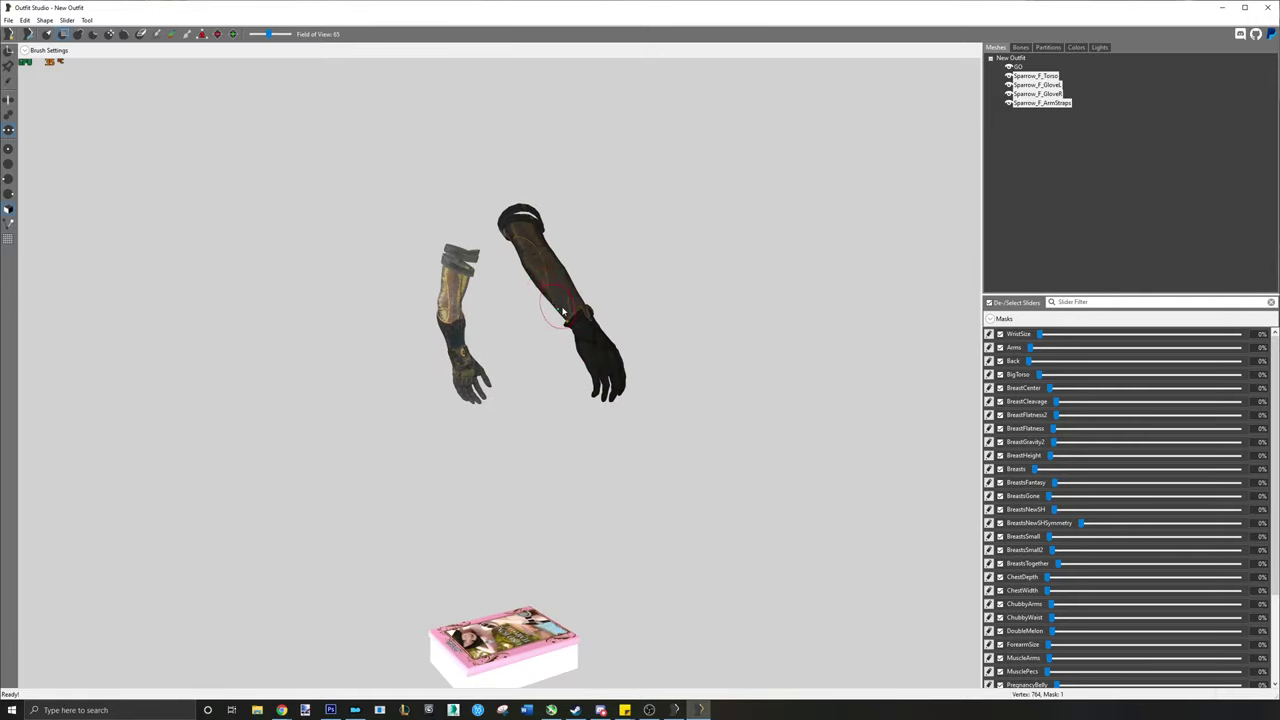
right_click_drag(562, 313, 576, 261)
right_click_drag(613, 404, 686, 329)
- Move the unmasked laced arm inward to the centre and rotate it so its lacing faces front
key("t")
left_click_drag(704, 333, 588, 325)
right_click_drag(586, 320, 574, 330)
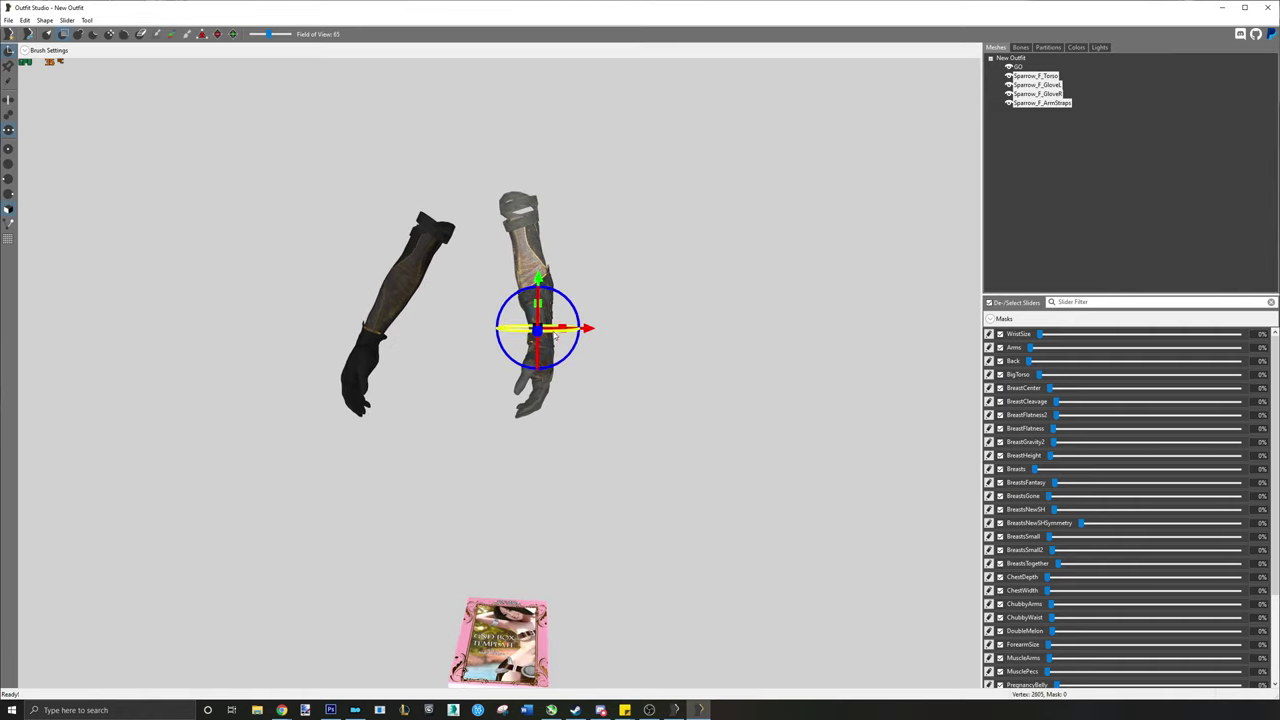
left_click_drag(555, 337, 497, 335)
right_click_drag(437, 339, 440, 354)
left_click_drag(532, 342, 505, 305)
right_click_drag(651, 283, 743, 291)
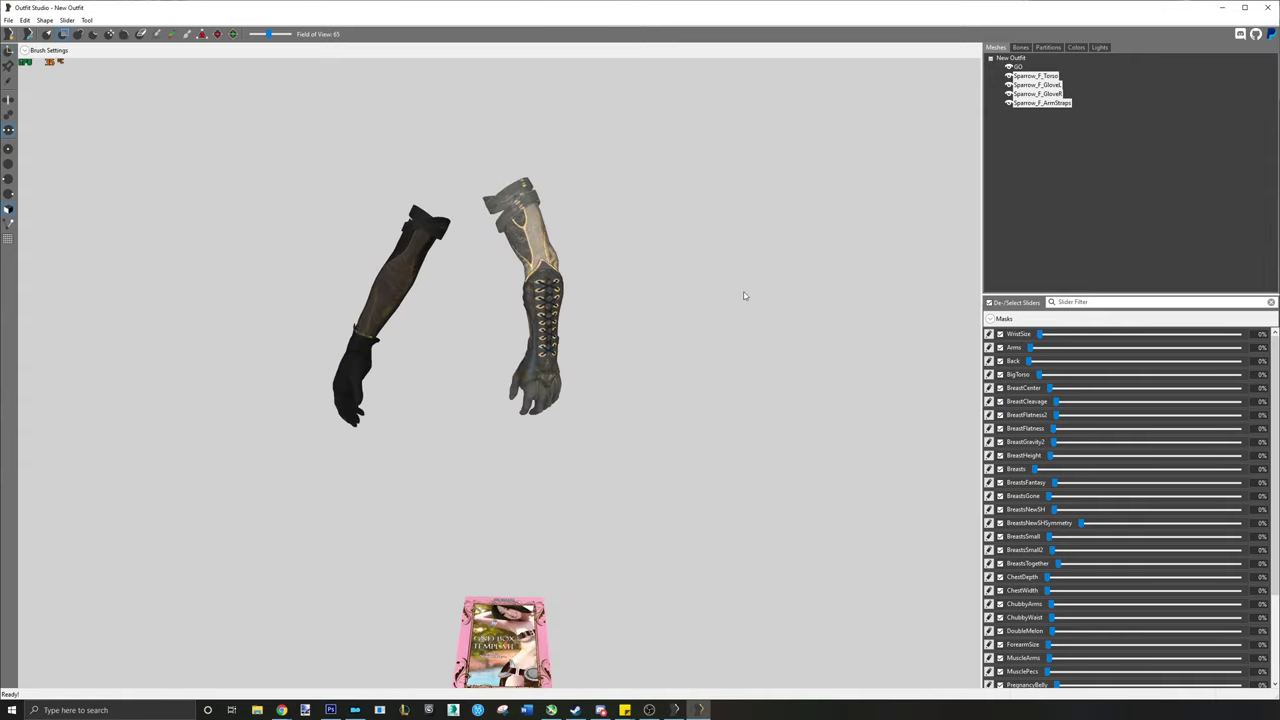
- Invert the mask and move the plain arm inward next to the laced arm
left_click(87, 20)
left_click(133, 116)
left_click_drag(402, 332, 563, 349)
right_click_drag(563, 349, 472, 358)
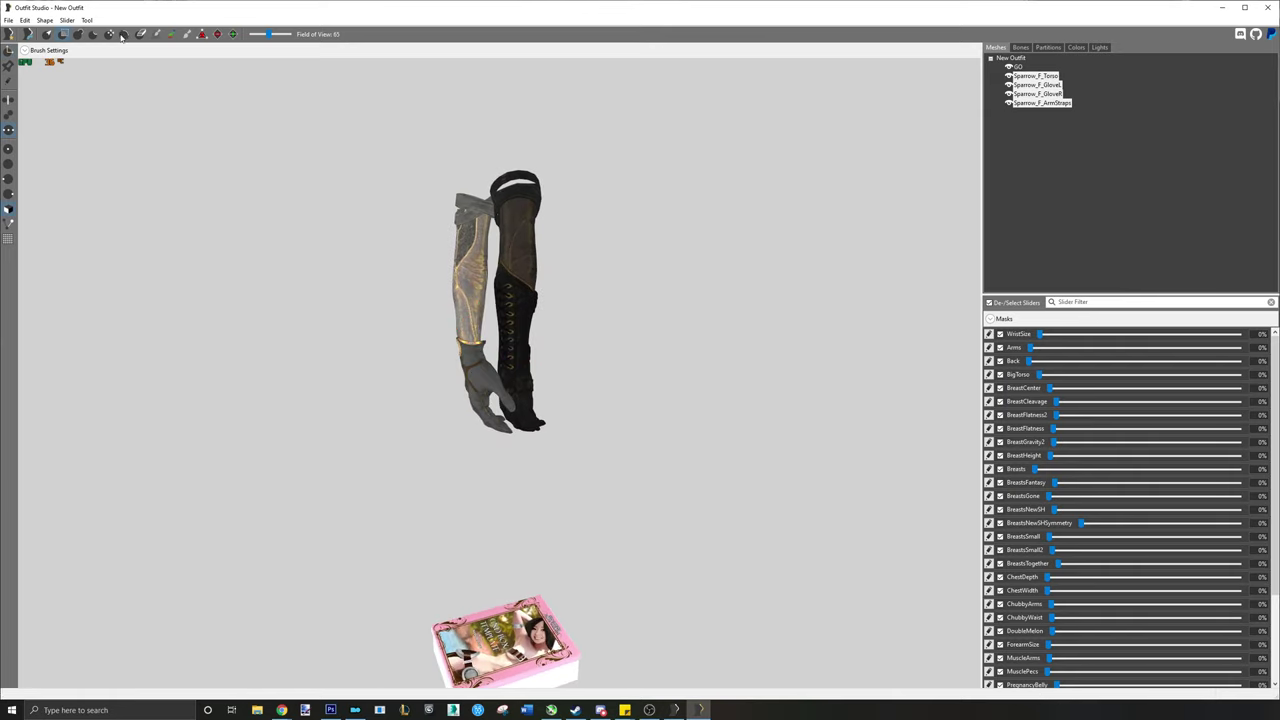
- Clear the mask and position both gloved arms together over the GND template box
left_click(87, 20)
left_click(138, 128)
right_click_drag(352, 268, 600, 334)
scroll(429, 336, "up", 2)
left_click_drag(466, 306, 495, 431)
right_click_drag(571, 580, 682, 533)
right_click_drag(643, 396, 636, 389)
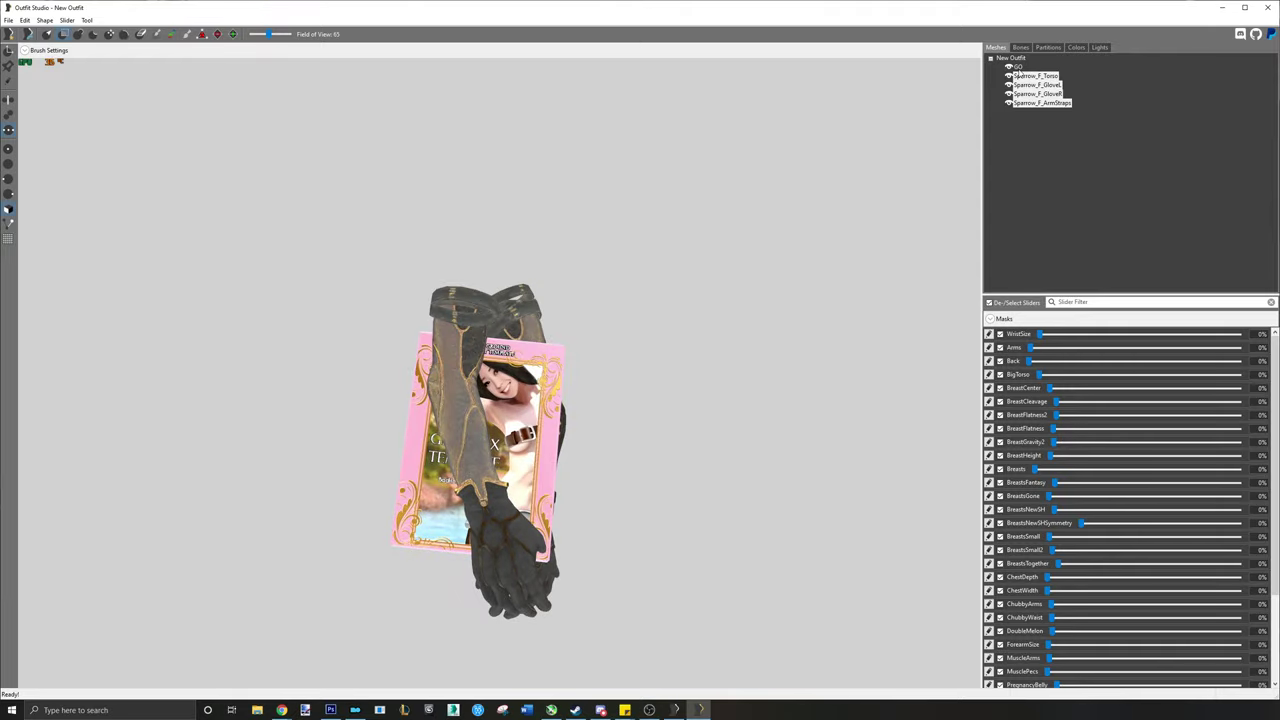
- Delete the GO template box mesh from the gauntlets project
key("Delete")
left_click(700, 352)
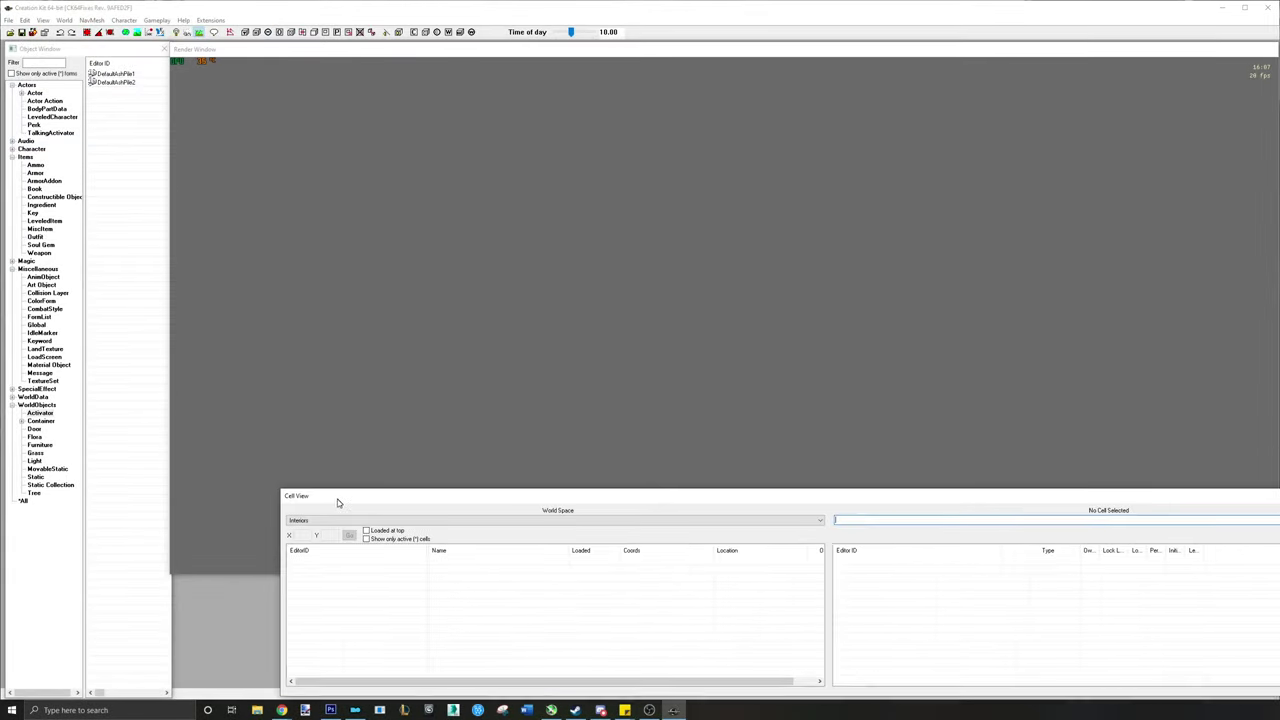
- Switch to the Creation Kit and load the Paragon Sparrow Rogue.esp plugin
left_click_drag(337, 499, 231, 505)
left_click(8, 20)
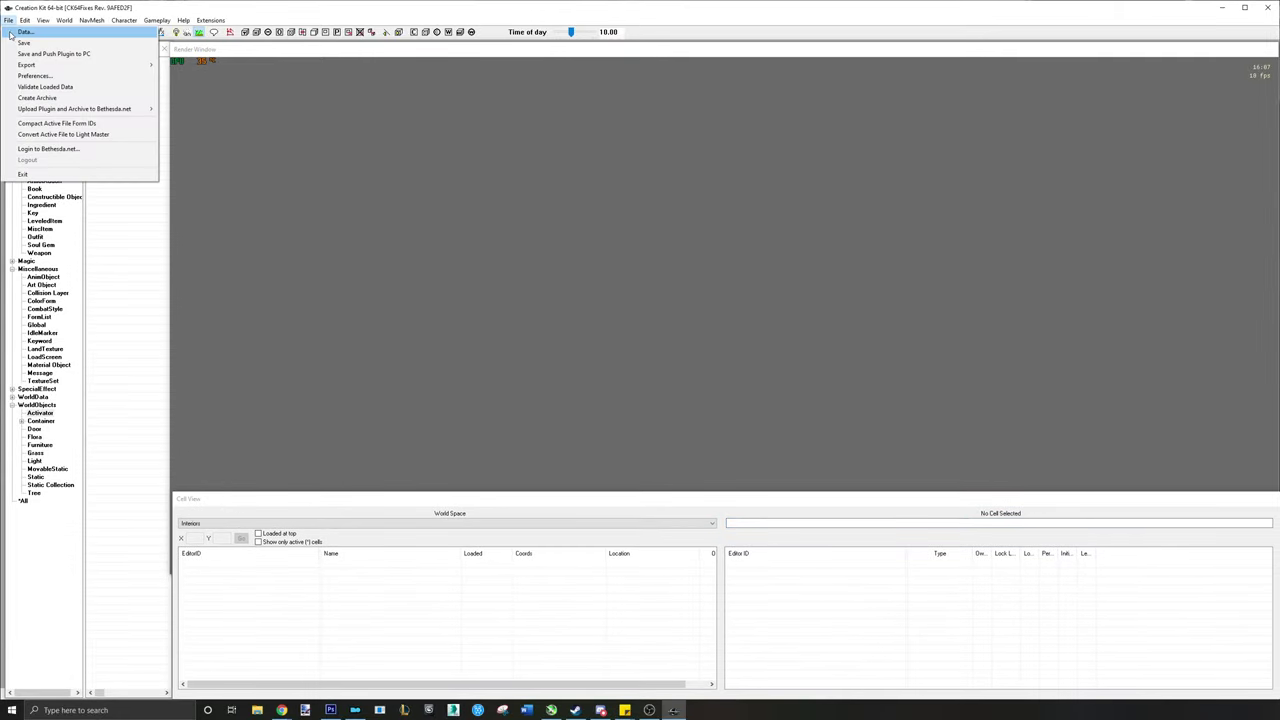
left_click(30, 34)
scroll(440, 228, "down", 15)
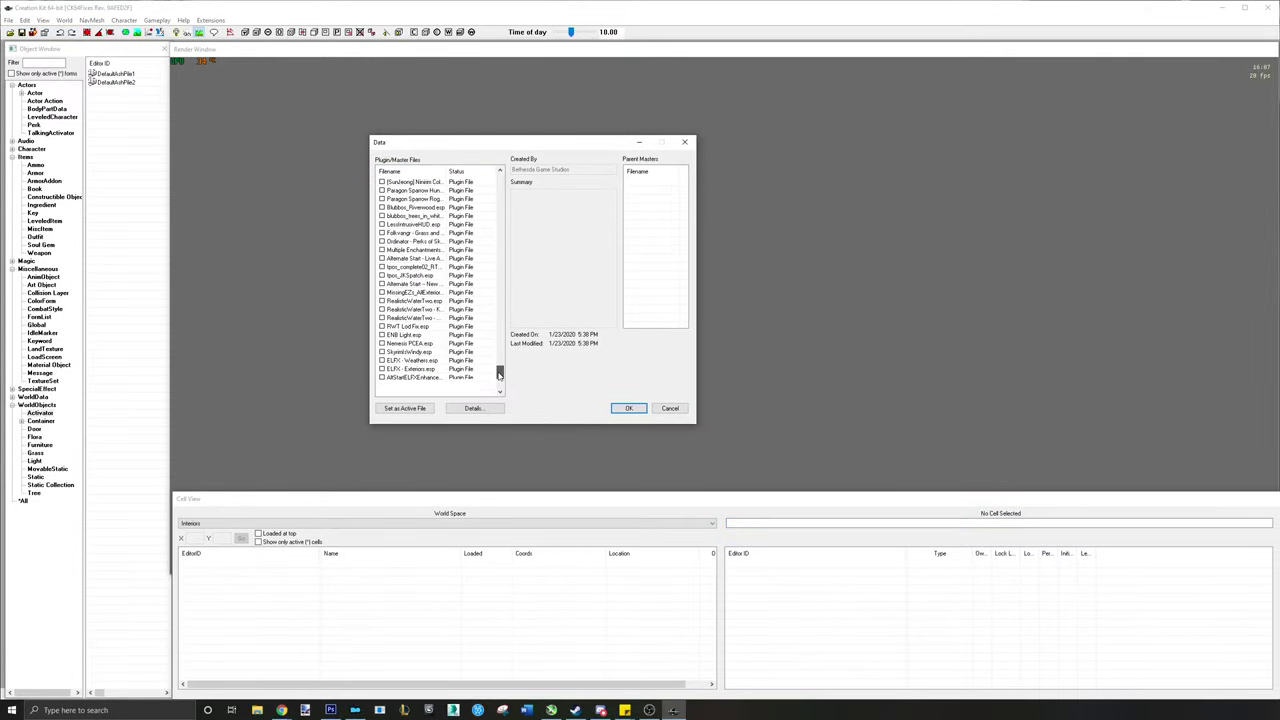
double_click(438, 207)
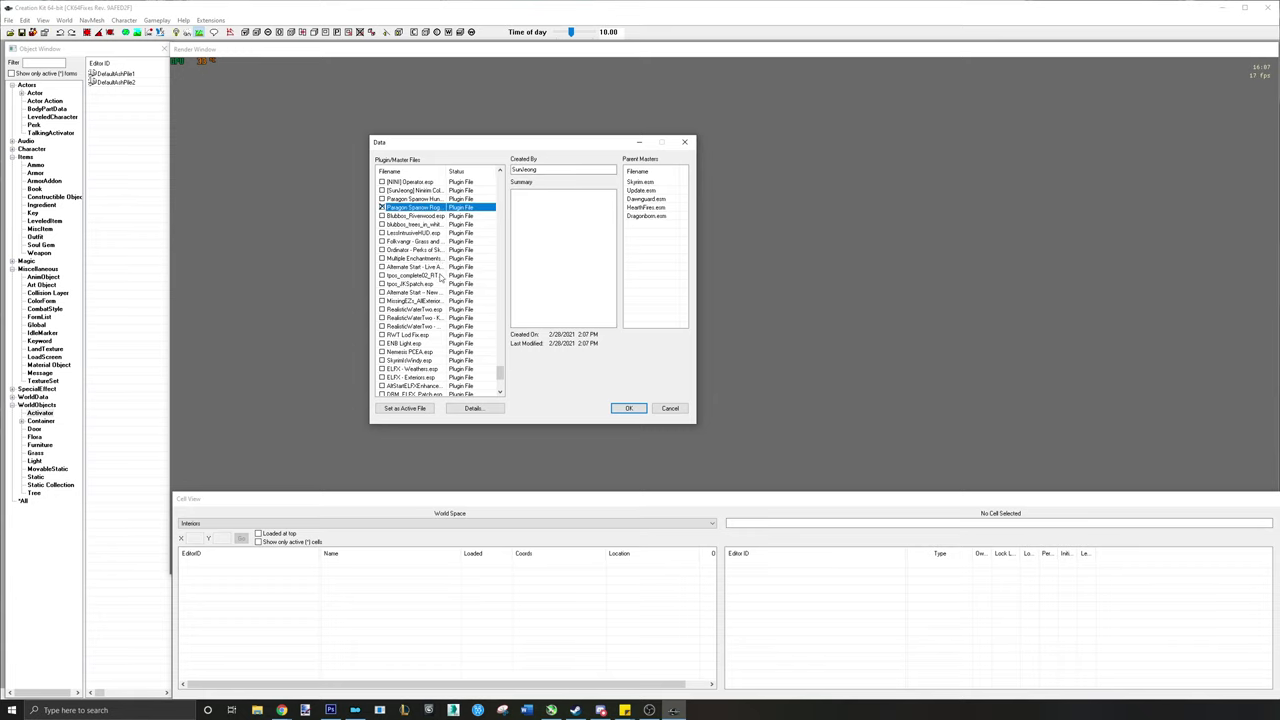
left_click(629, 409)
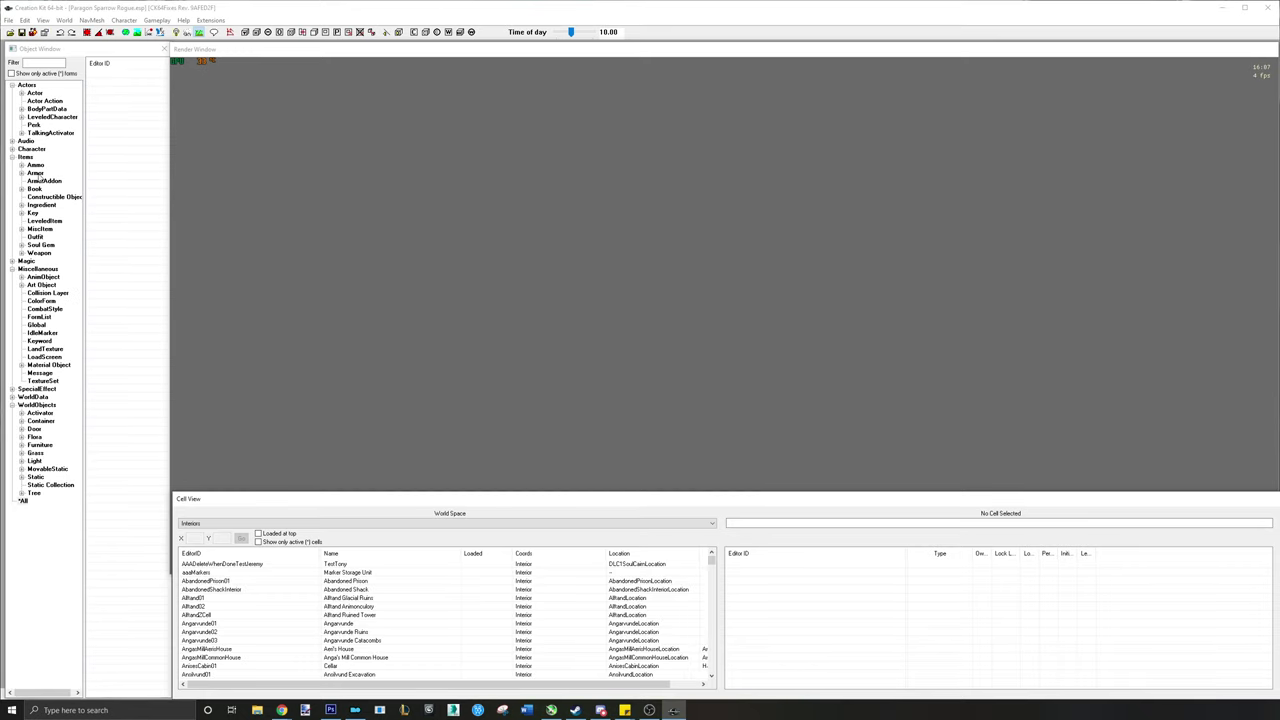
- List the Armor items with a wider Object Window and open the 00ParagonSparrowRogueGauntlets record
left_click(36, 174)
left_click_drag(170, 118, 328, 118)
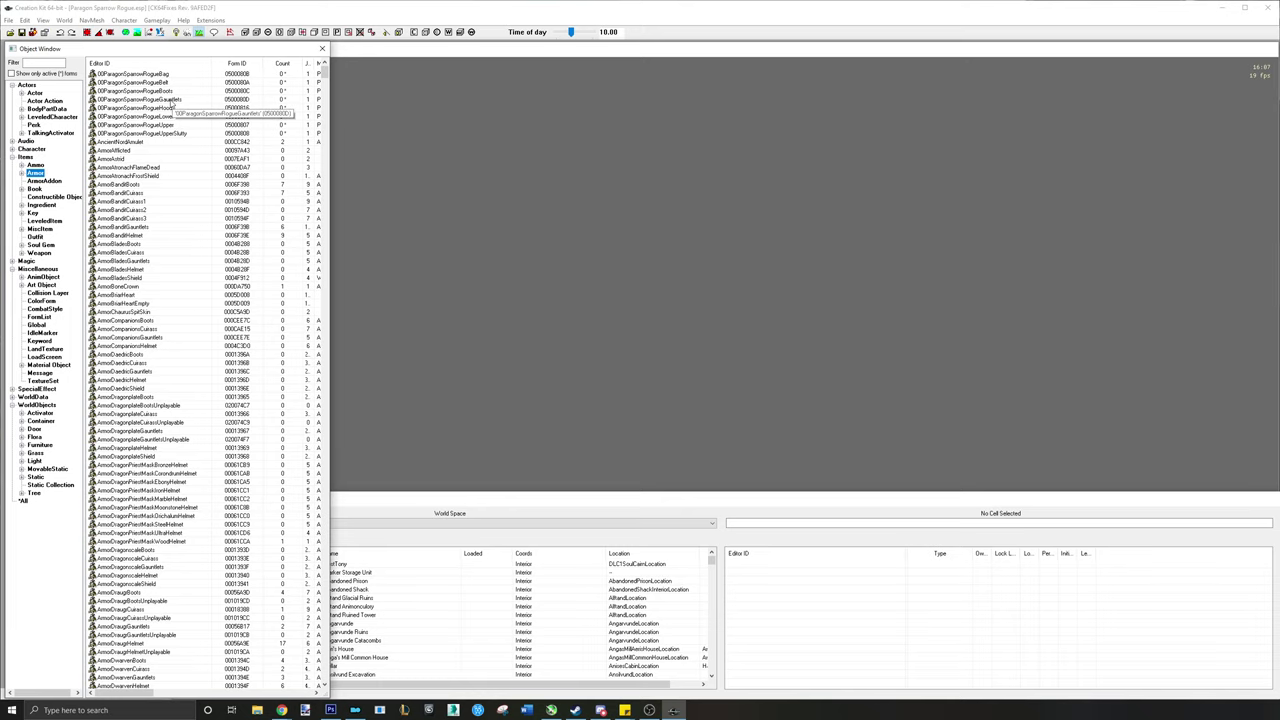
double_click(172, 104)
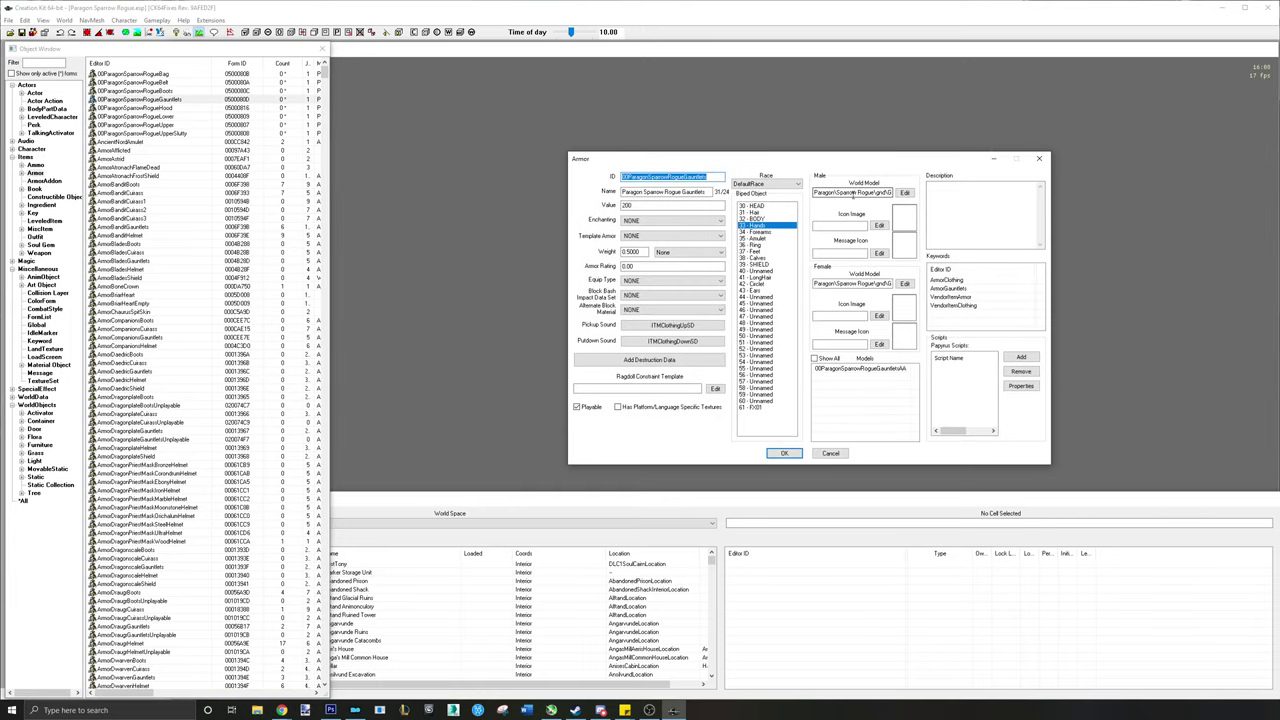
- Preview the gauntlets' male world model GauntletsGO.nif from above, and close its model data
left_click(905, 193)
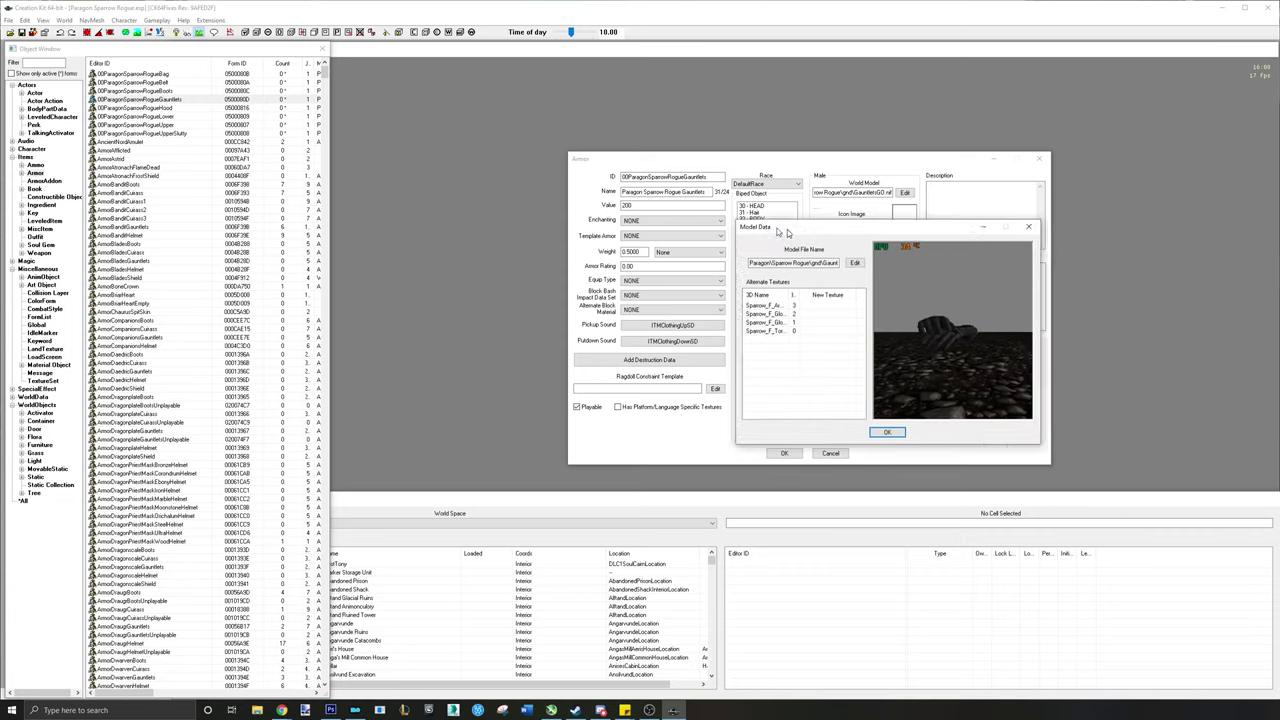
scroll(843, 327, "up", 3)
left_click_drag(851, 334, 851, 439)
left_click_drag(806, 364, 894, 273)
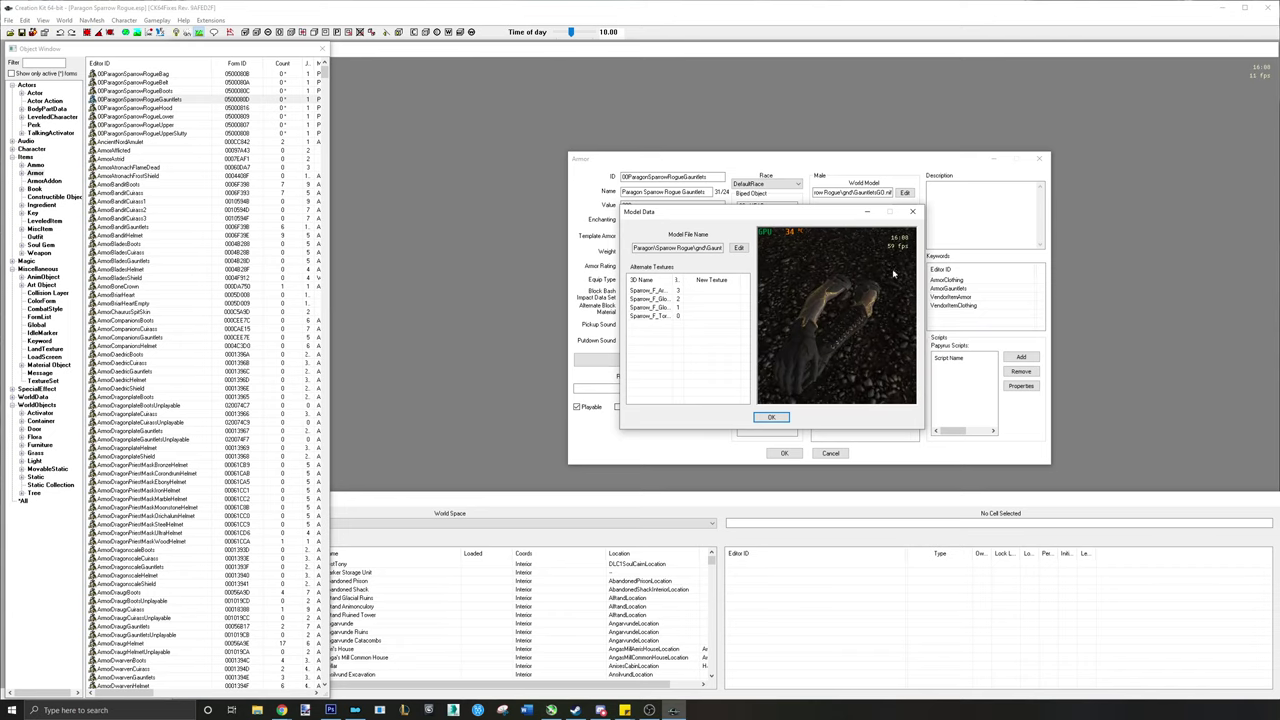
left_click(913, 213)
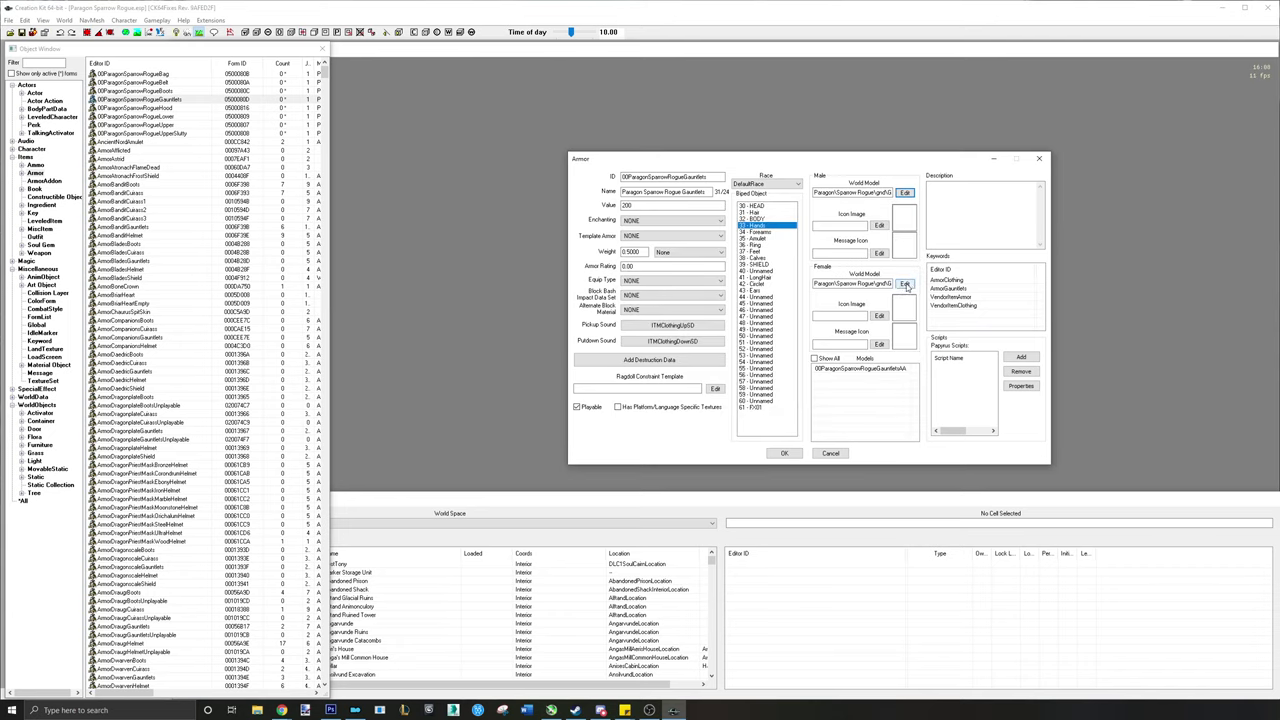
- Preview the gauntlets' female world model from above and close its model data
left_click(906, 284)
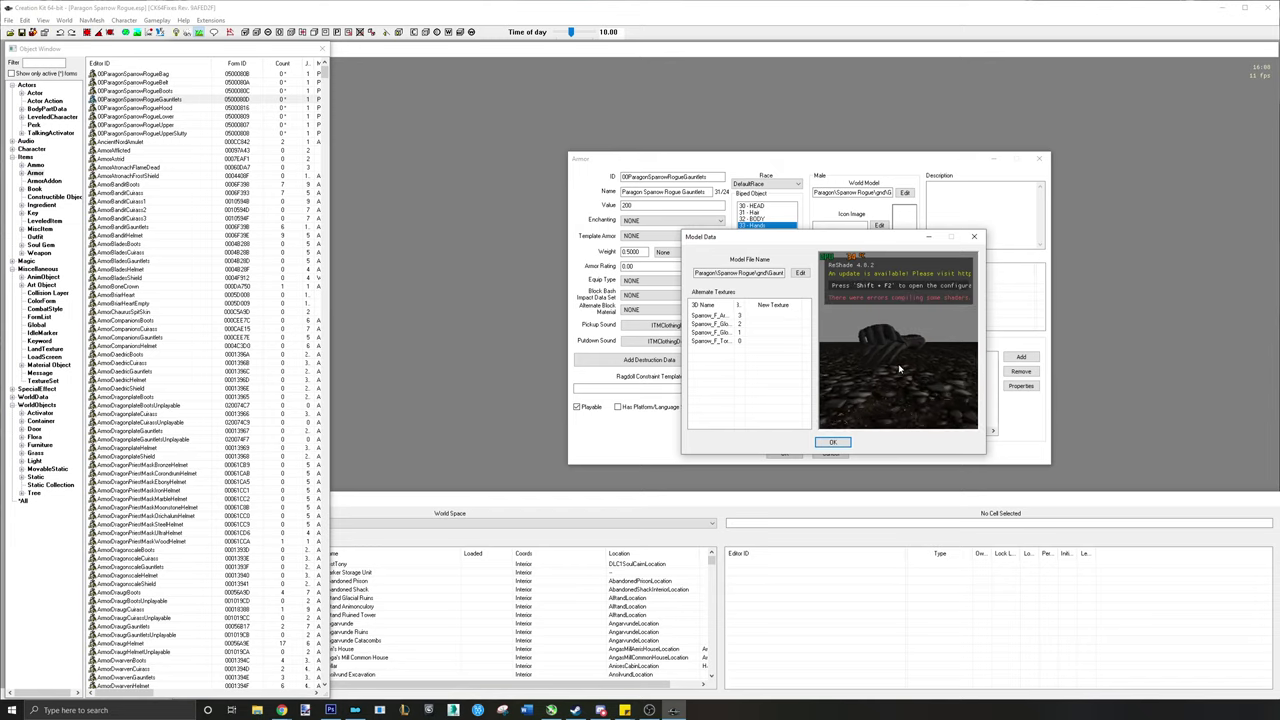
left_click_drag(899, 369, 846, 446)
left_click_drag(852, 350, 936, 274)
left_click(975, 238)
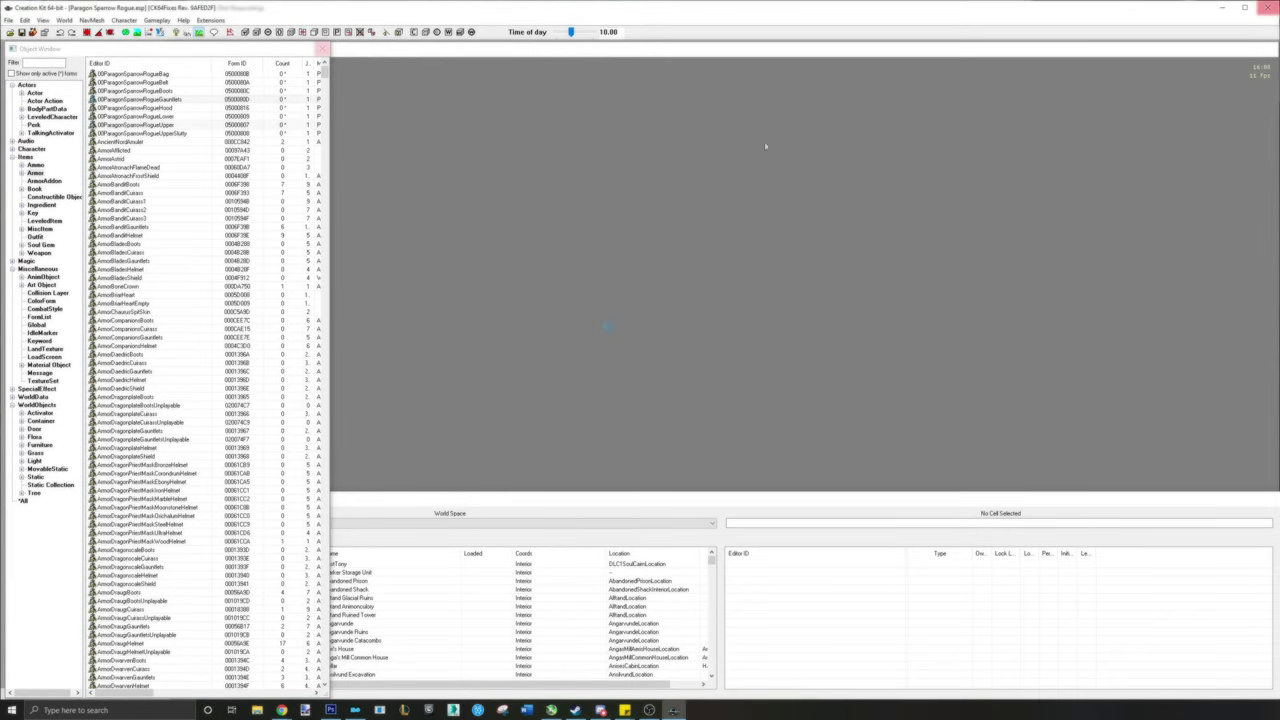